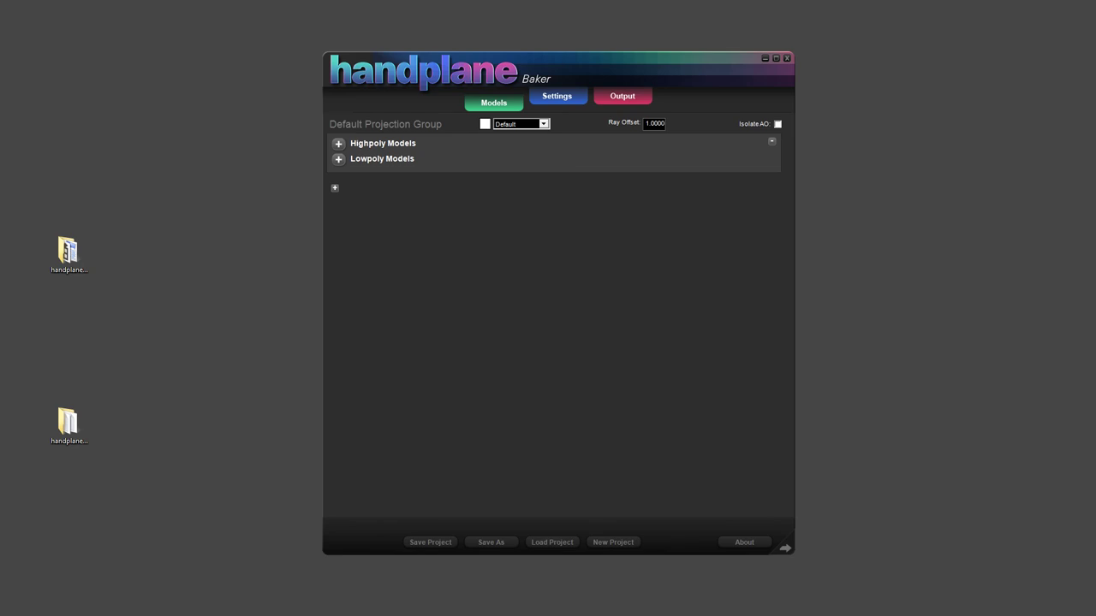
# Rename the default group to 'Projection Group' and review the Settings and Output pages.
pyautogui.press('Delete')
pyautogui.press('Delete')
pyautogui.press('Delete')
pyautogui.press('Delete')
pyautogui.press('Delete')
pyautogui.press('Delete')
pyautogui.press('Delete')
pyautogui.press('Delete')
pyautogui.click(560, 100)
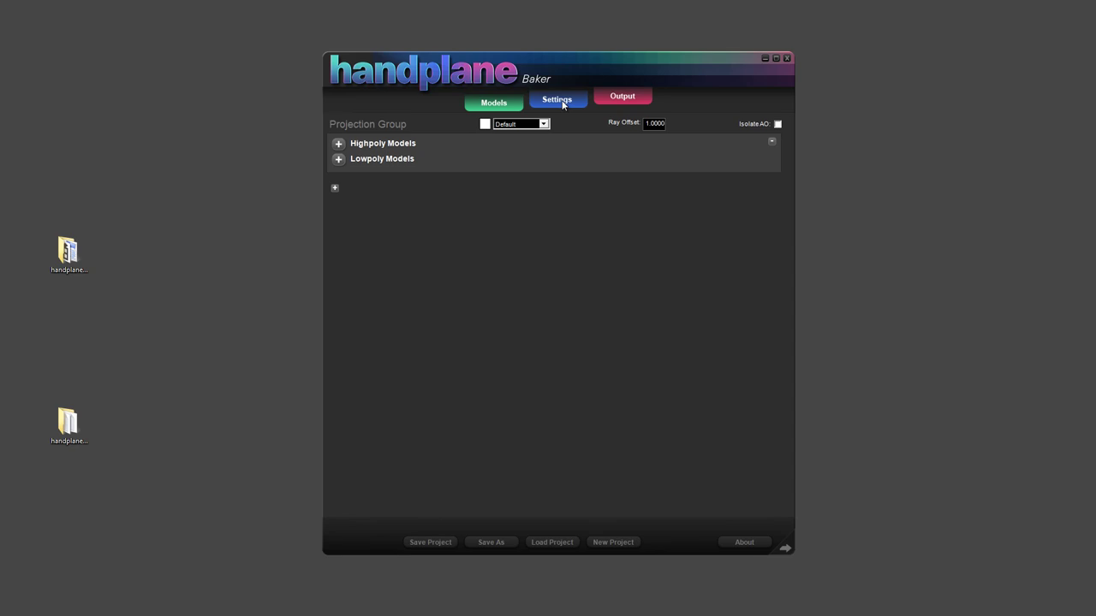
pyautogui.click(617, 103)
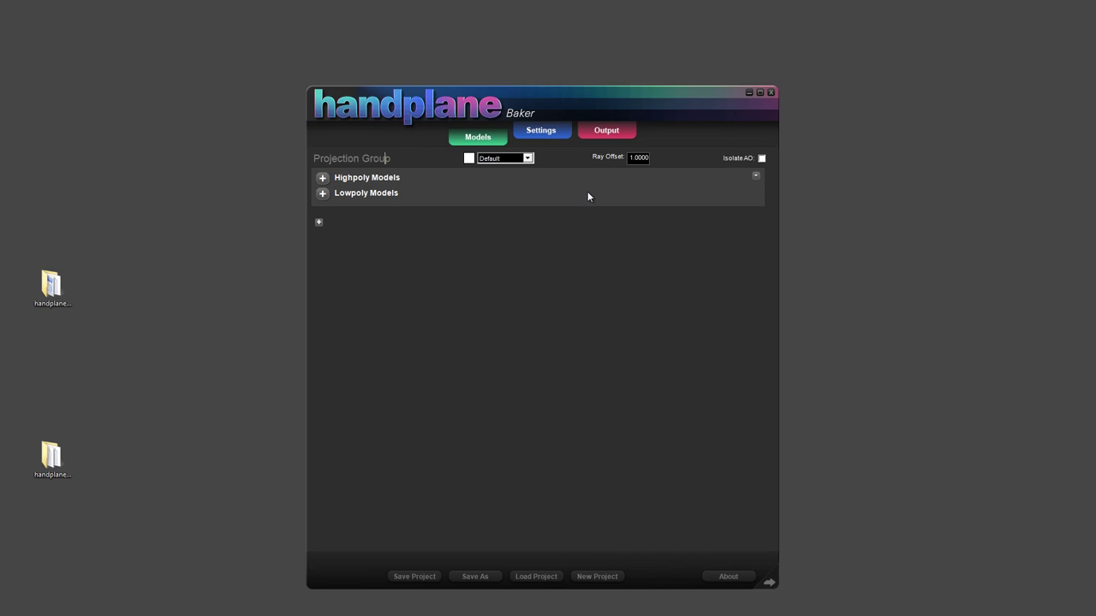
# Rename the group to 'My first group'.
pyautogui.press('BackSpace')
pyautogui.press('BackSpace')
pyautogui.press('BackSpace')
pyautogui.press('BackSpace')
pyautogui.press('BackSpace')
pyautogui.press('BackSpace')
pyautogui.press('BackSpace')
pyautogui.press('BackSpace')
pyautogui.press('BackSpace')
pyautogui.press('BackSpace')
pyautogui.press('BackSpace')
pyautogui.press('BackSpace')
pyautogui.press('BackSpace')
pyautogui.press('BackSpace')
pyautogui.press('BackSpace')
pyautogui.press('BackSpace')
pyautogui.write('m')
pyautogui.press('BackSpace')
pyautogui.write('My first group')
# Load all 11 OBJ files from High\basegroup as high-poly models.
pyautogui.click(323, 178)
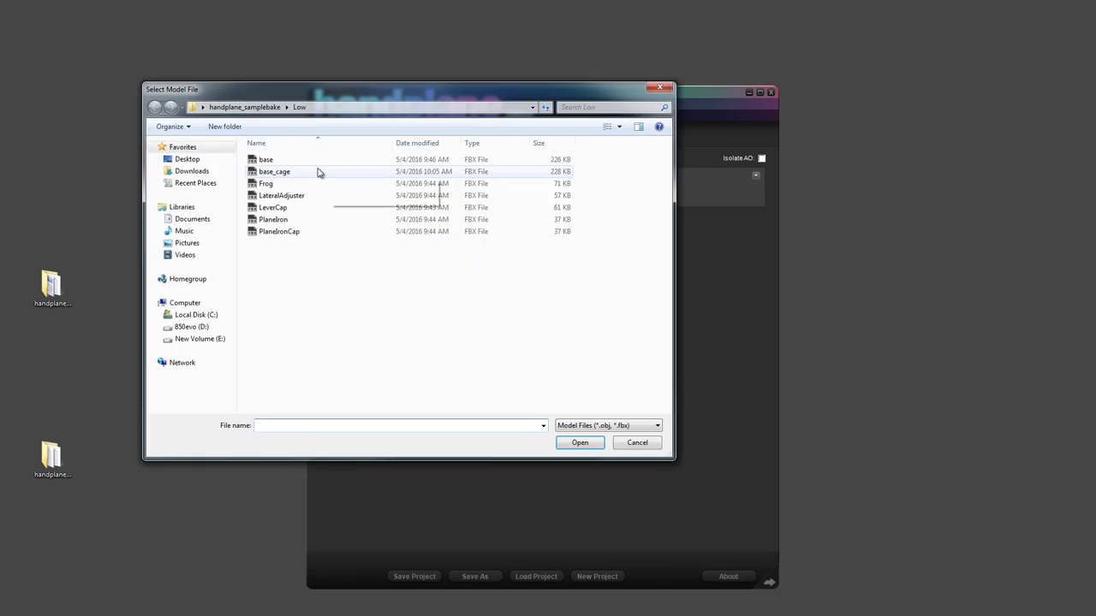
pyautogui.click(272, 108)
pyautogui.doubleClick(265, 160)
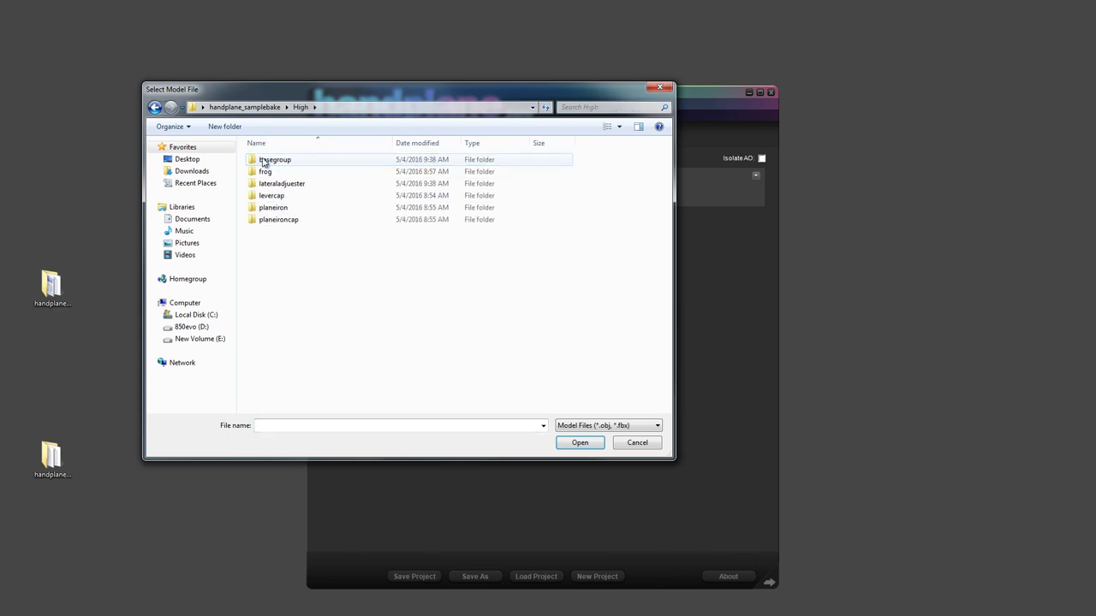
pyautogui.doubleClick(267, 161)
pyautogui.click(274, 160)
pyautogui.keyDown('shift'); pyautogui.click(313, 280); pyautogui.keyUp('shift')
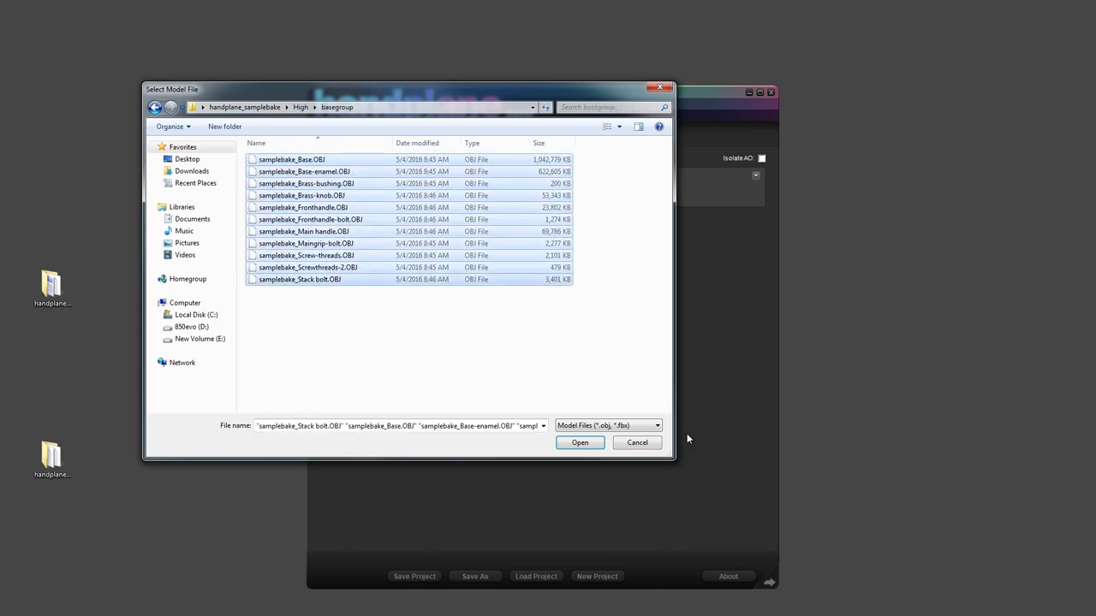
pyautogui.click(589, 441)
# Load base.FBX from the Low folder as the low-poly model.
pyautogui.click(322, 344)
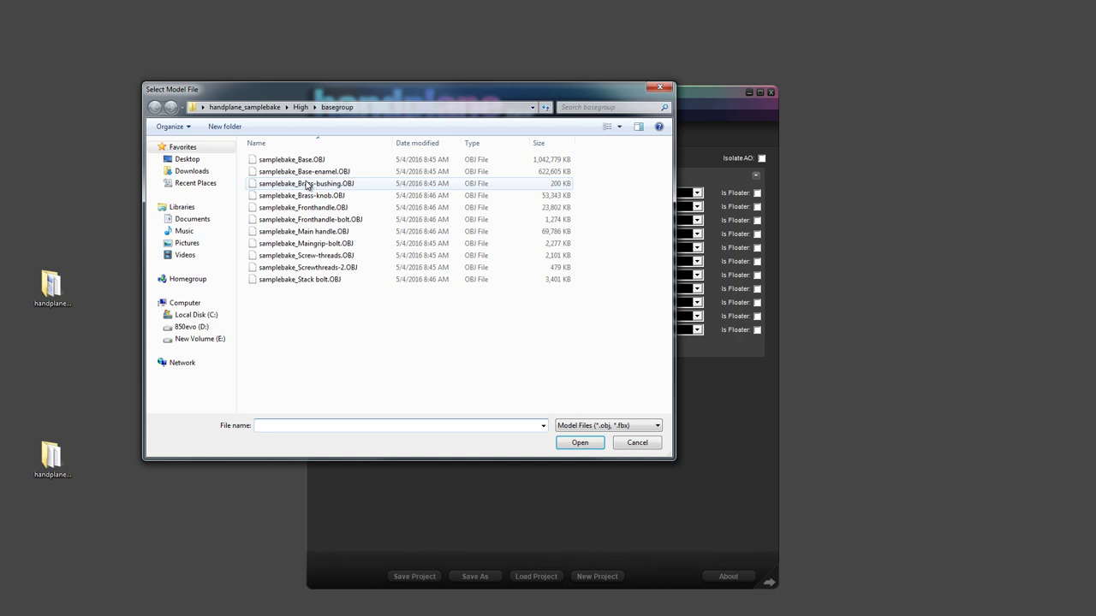
pyautogui.click(244, 107)
pyautogui.doubleClick(265, 171)
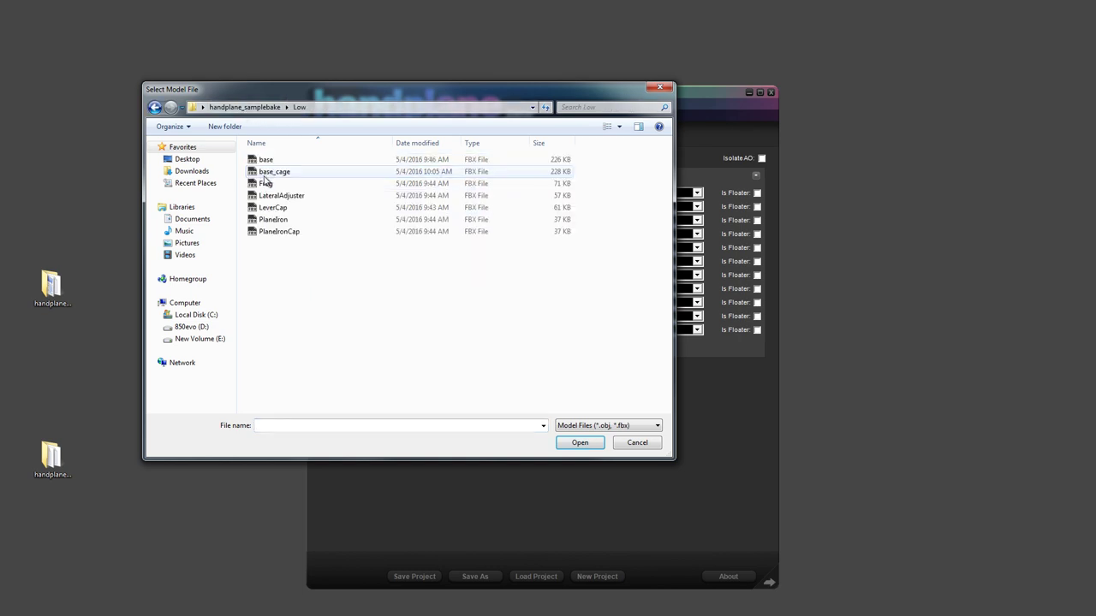
pyautogui.doubleClick(269, 160)
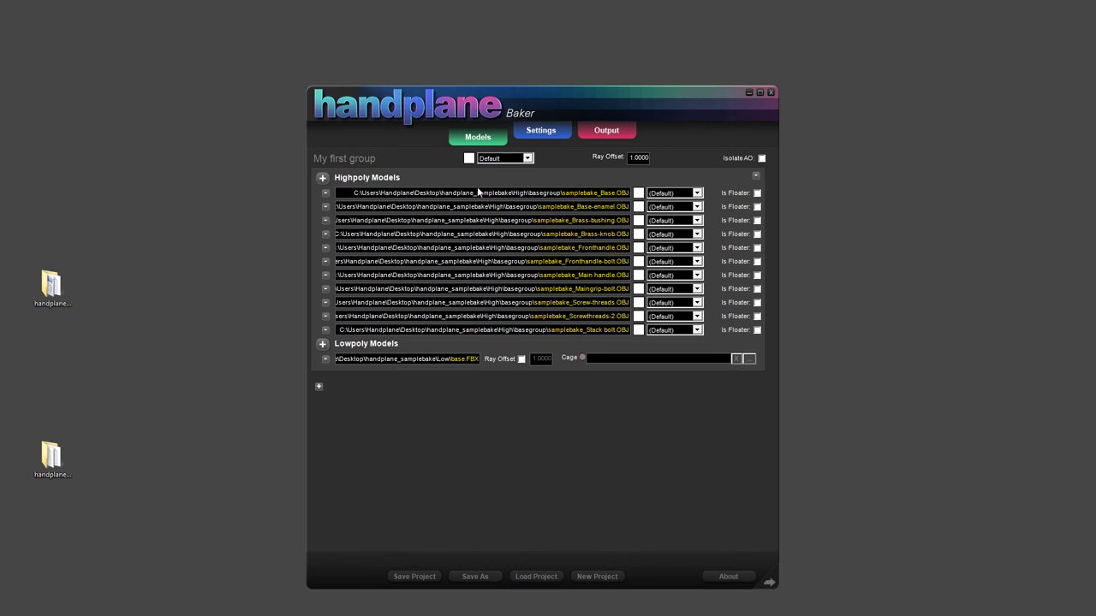
pyautogui.click(319, 386)
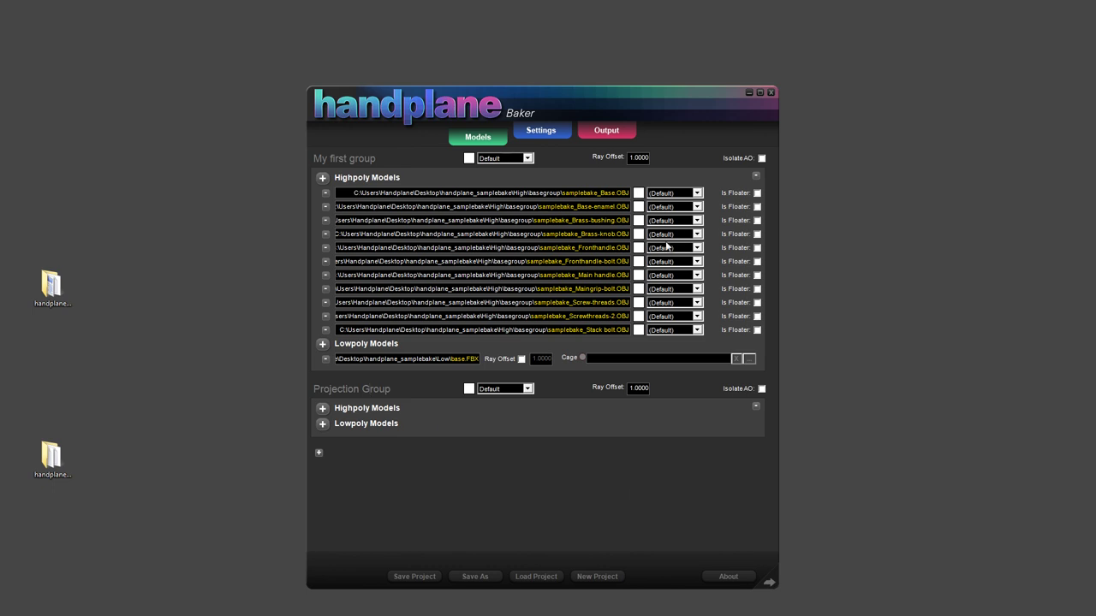
pyautogui.click(526, 160)
pyautogui.click(526, 163)
pyautogui.click(631, 158)
# Load the handplane_samplebake.hpb project and scroll through its group list.
pyautogui.click(536, 576)
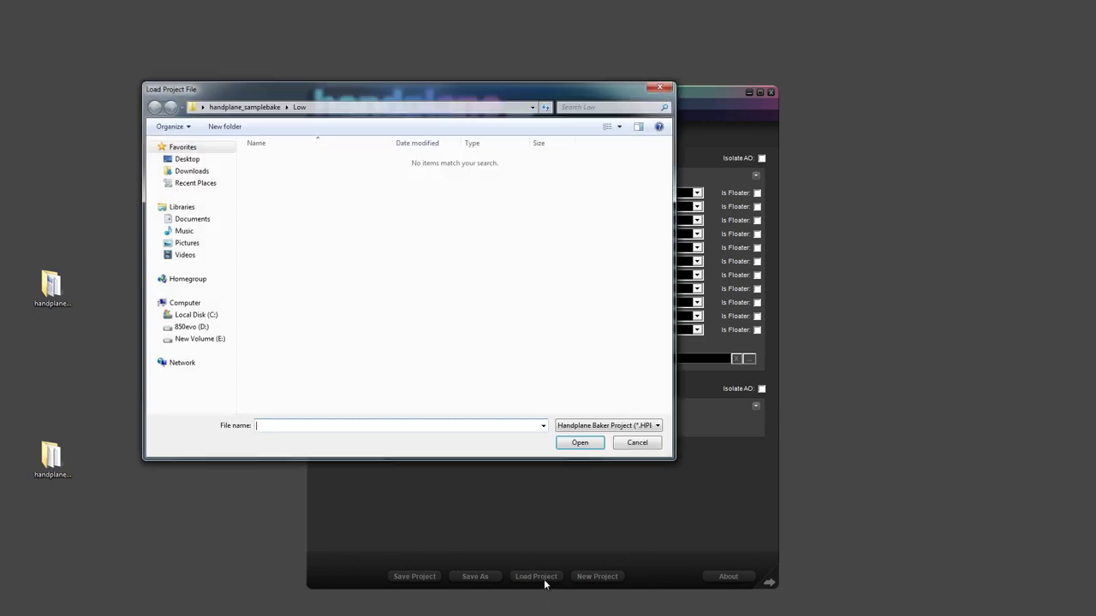
pyautogui.click(249, 107)
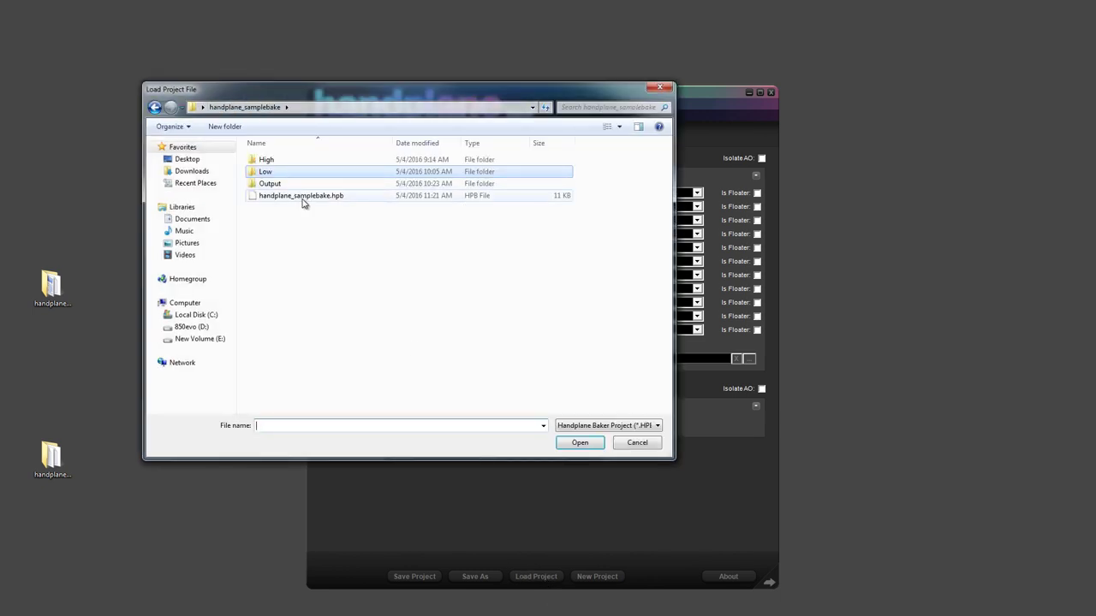
pyautogui.doubleClick(301, 195)
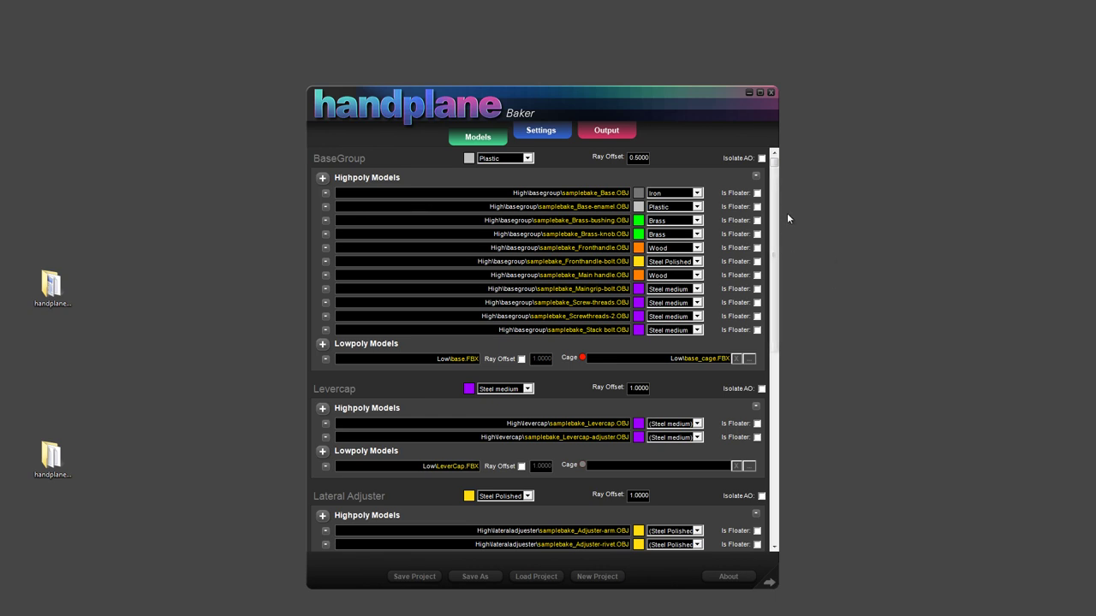
pyautogui.scroll(-1, 775, 198)
pyautogui.scroll(-10, 776, 198)
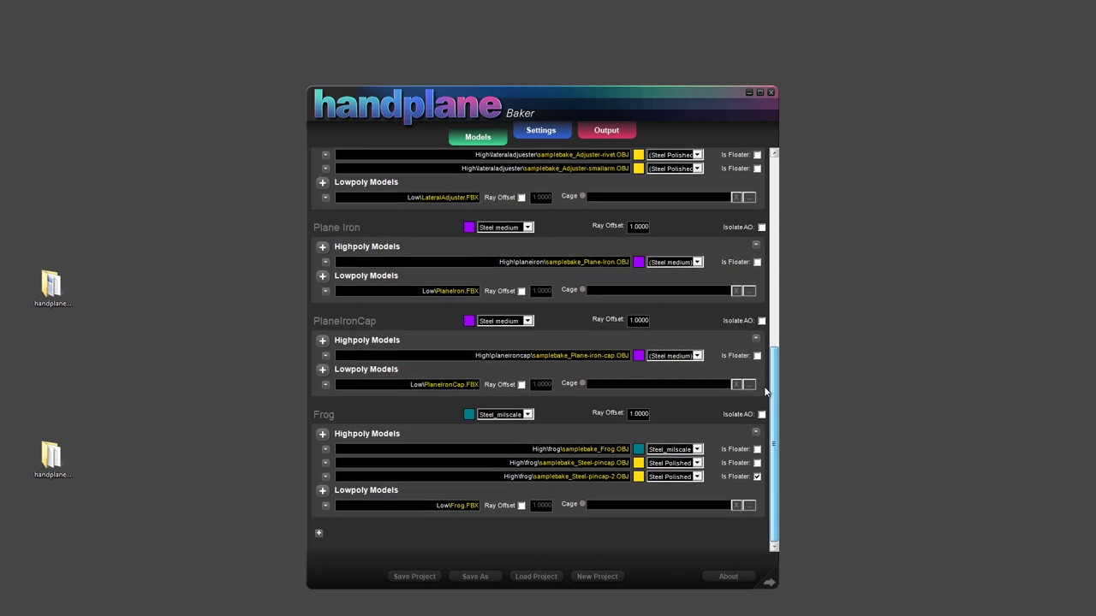
pyautogui.scroll(12, 786, 245)
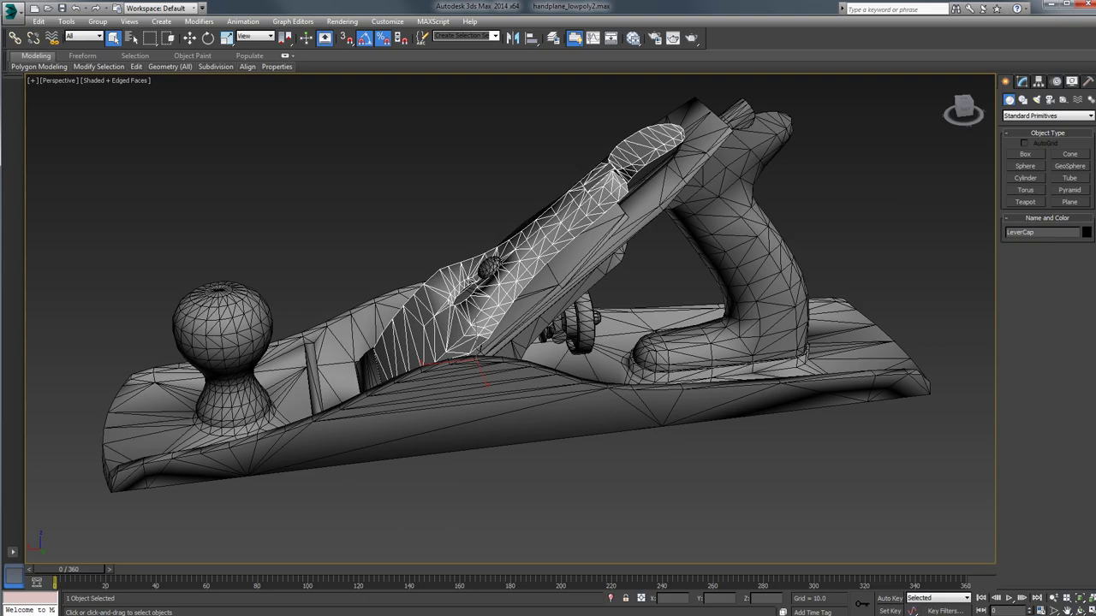
# Hide the lever cap and the plane iron cap of the low-poly hand plane.
pyautogui.keyDown('alt'); pyautogui.moveTo(582, 389); pyautogui.dragTo(566, 391, button='middle'); pyautogui.keyUp('alt')
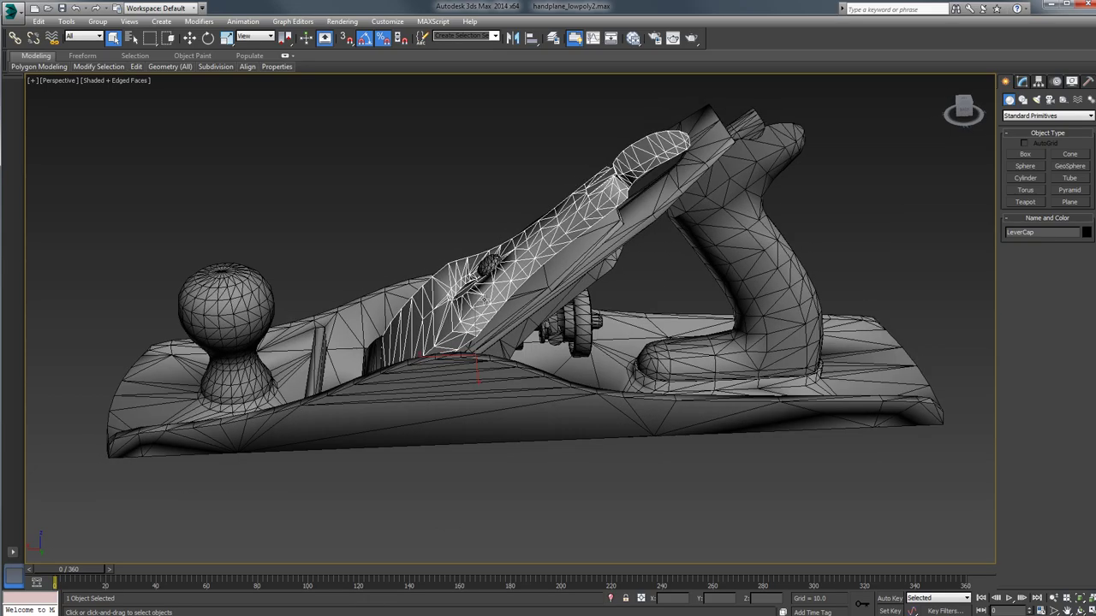
pyautogui.rightClick(483, 297)
pyautogui.click(531, 265)
pyautogui.click(531, 265)
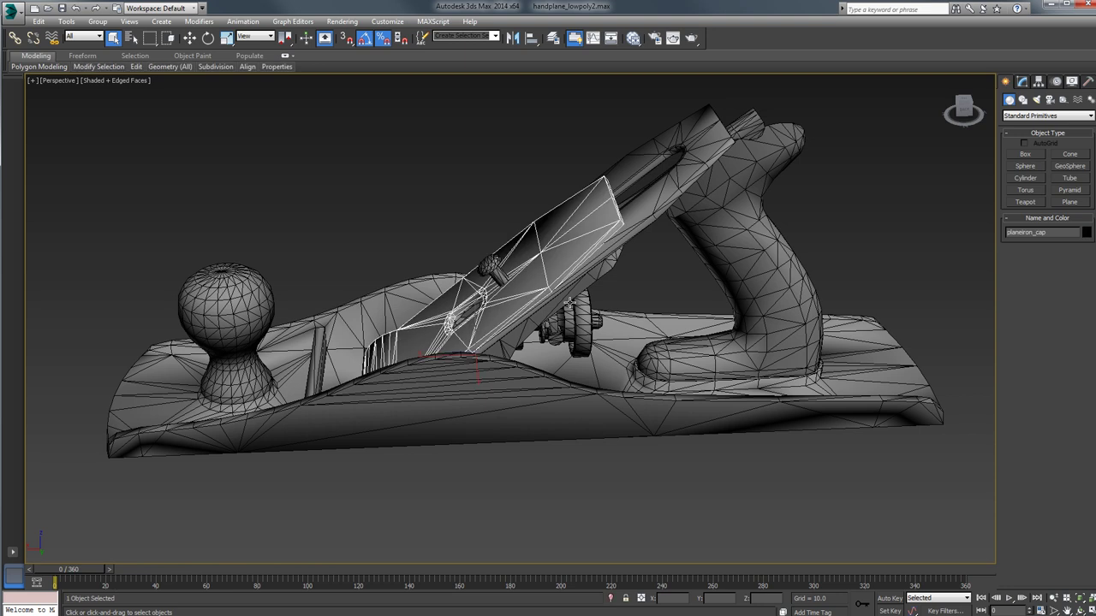
pyautogui.keyDown('alt'); pyautogui.moveTo(567, 301); pyautogui.dragTo(524, 308, button='middle'); pyautogui.keyUp('alt')
pyautogui.rightClick(512, 269)
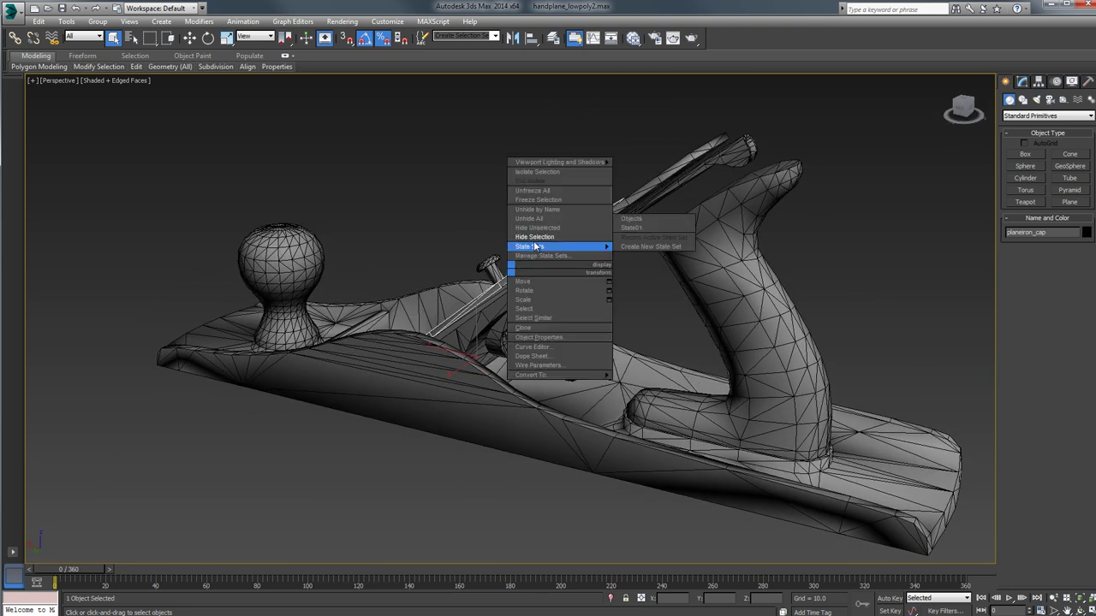
pyautogui.click(534, 236)
# Hide the plane iron blade, the frog and the plane base.
pyautogui.keyDown('alt'); pyautogui.moveTo(534, 236); pyautogui.dragTo(507, 316, button='middle'); pyautogui.keyUp('alt')
pyautogui.click(508, 317)
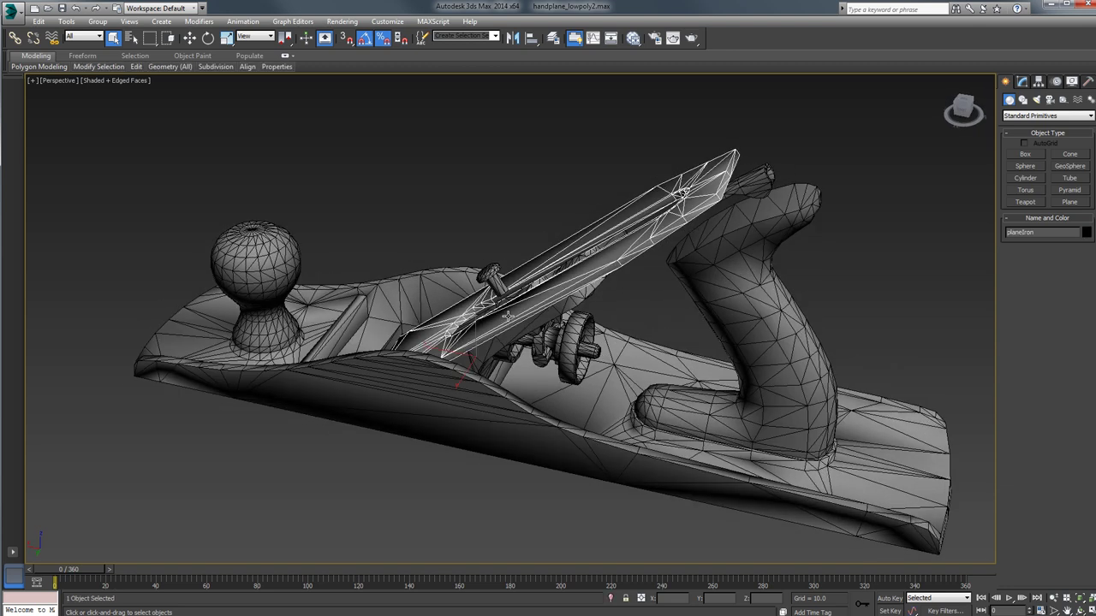
pyautogui.rightClick(507, 306)
pyautogui.click(529, 274)
pyautogui.click(532, 313)
pyautogui.rightClick(540, 305)
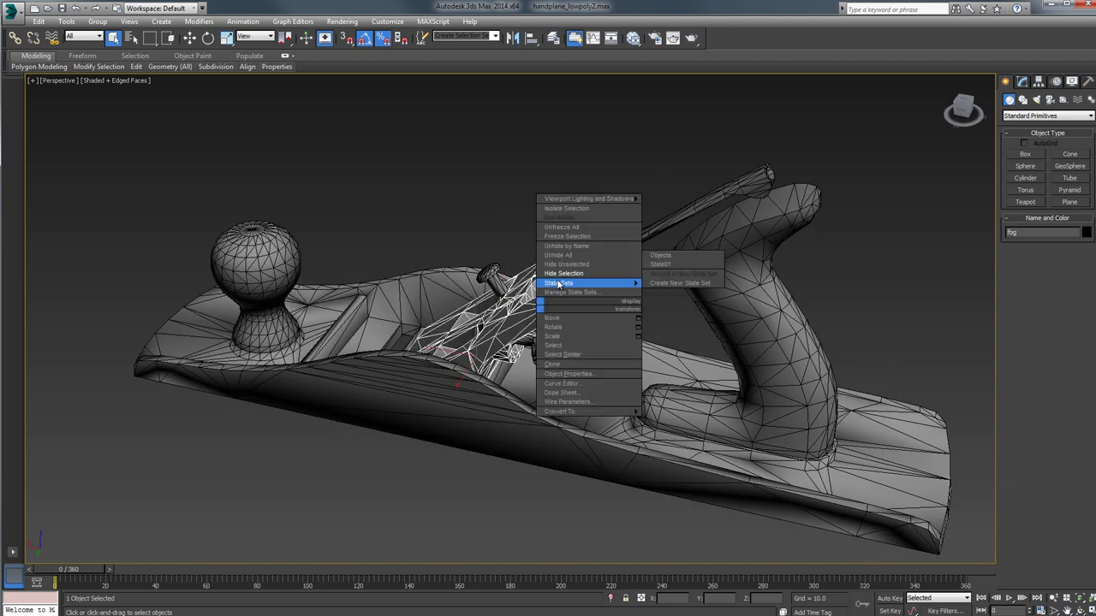
pyautogui.click(563, 273)
pyautogui.click(477, 389)
pyautogui.keyDown('alt'); pyautogui.moveTo(477, 389); pyautogui.dragTo(528, 392, button='middle'); pyautogui.keyUp('alt')
pyautogui.rightClick(528, 392)
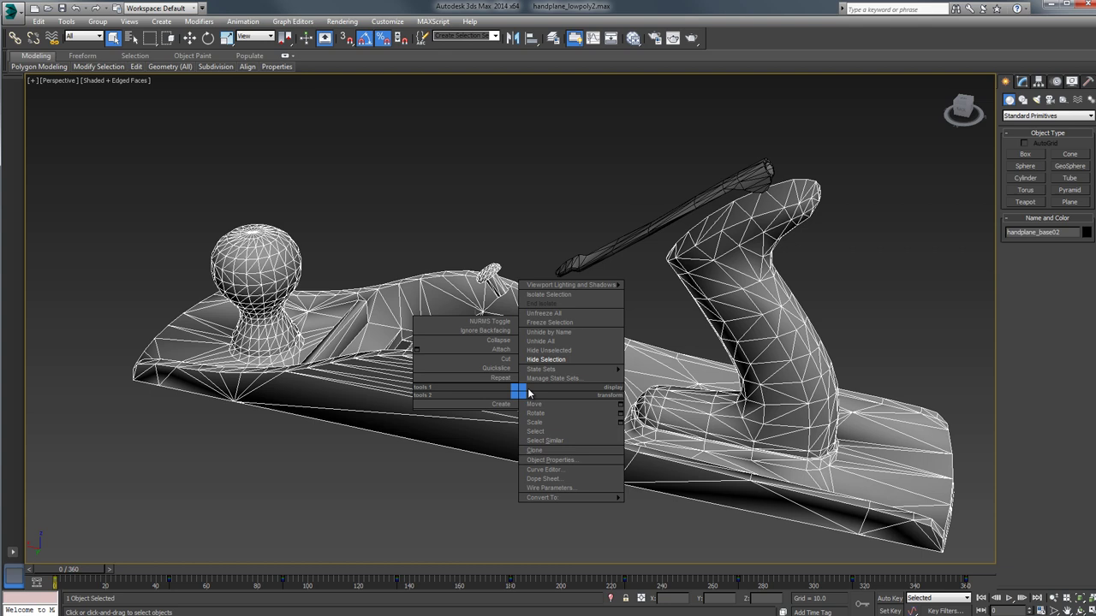
pyautogui.click(545, 360)
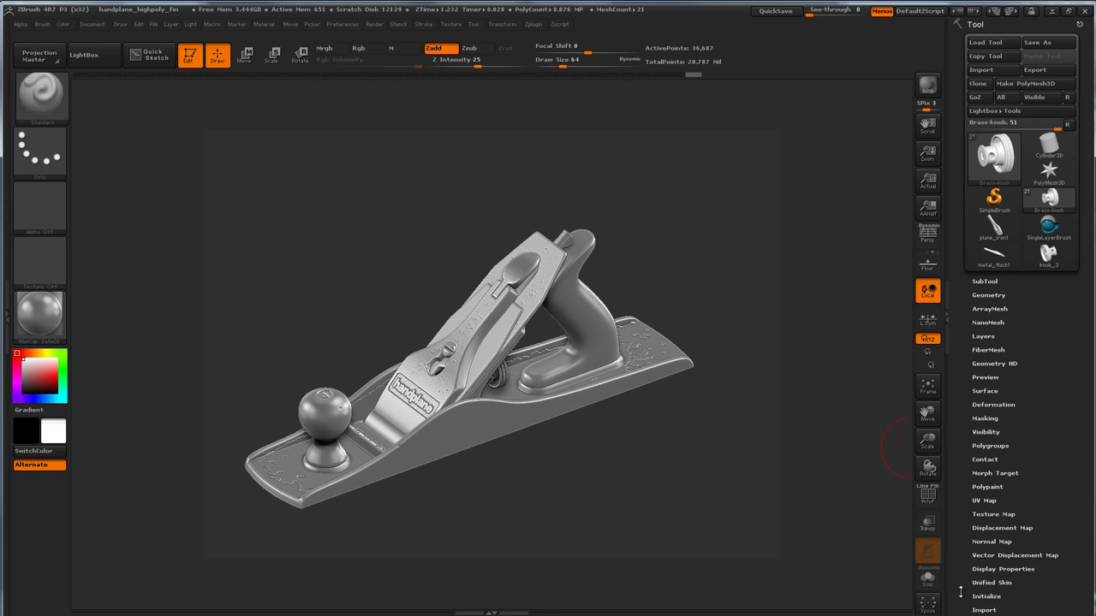
# Explode the high-poly subtools with Xpose, rotate to inspect them, then reassemble.
pyautogui.click(926, 603)
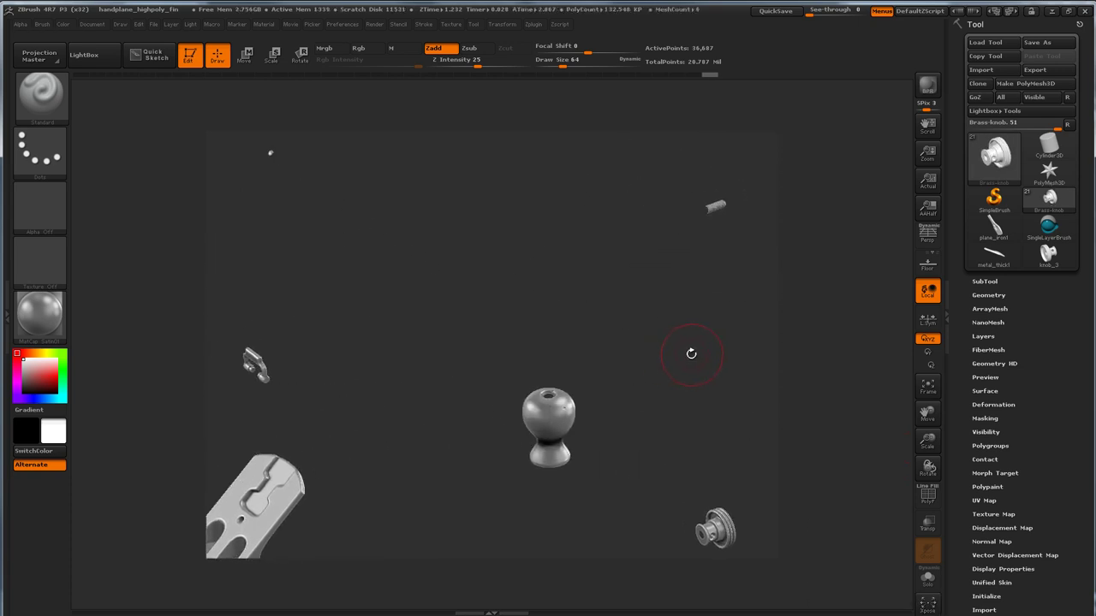
pyautogui.moveTo(690, 354); pyautogui.dragTo(406, 361)
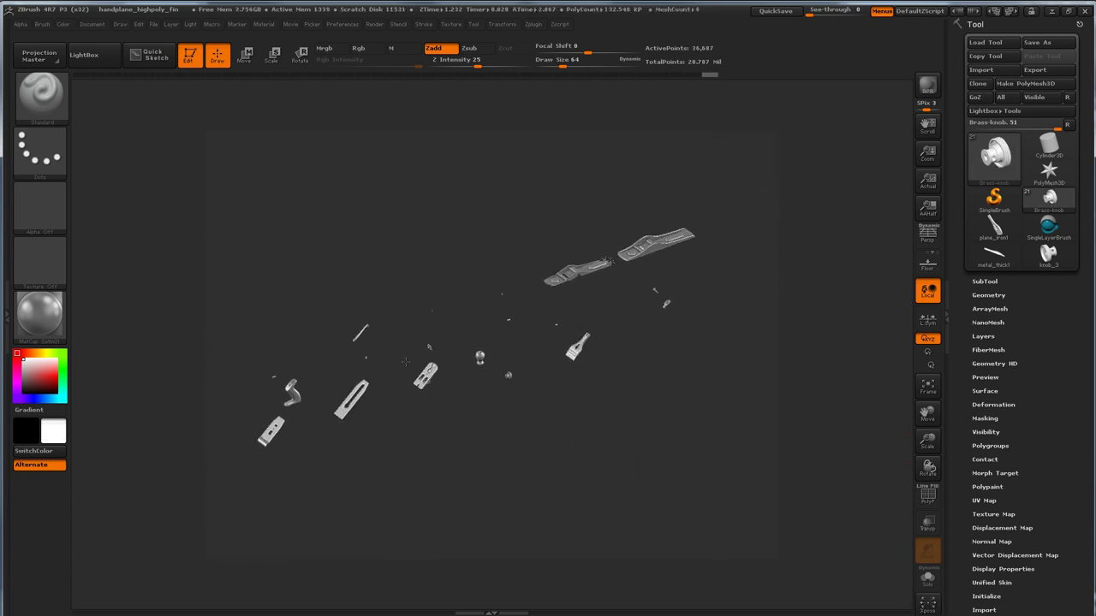
pyautogui.click(927, 603)
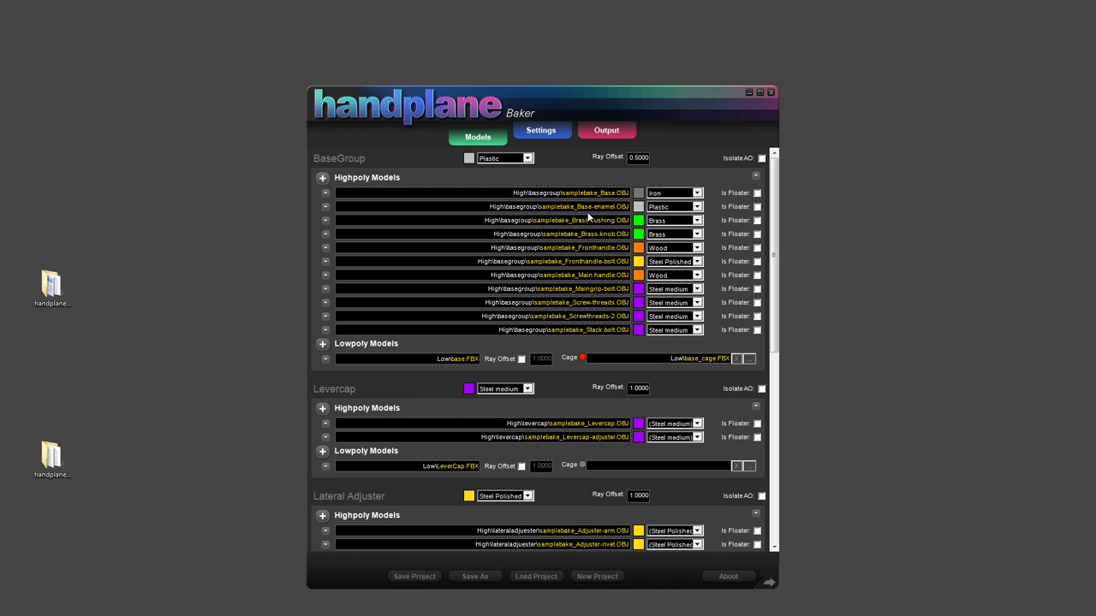
# Keep Iron as the Base model's material and show the Settings page.
pyautogui.click(691, 195)
pyautogui.click(700, 207)
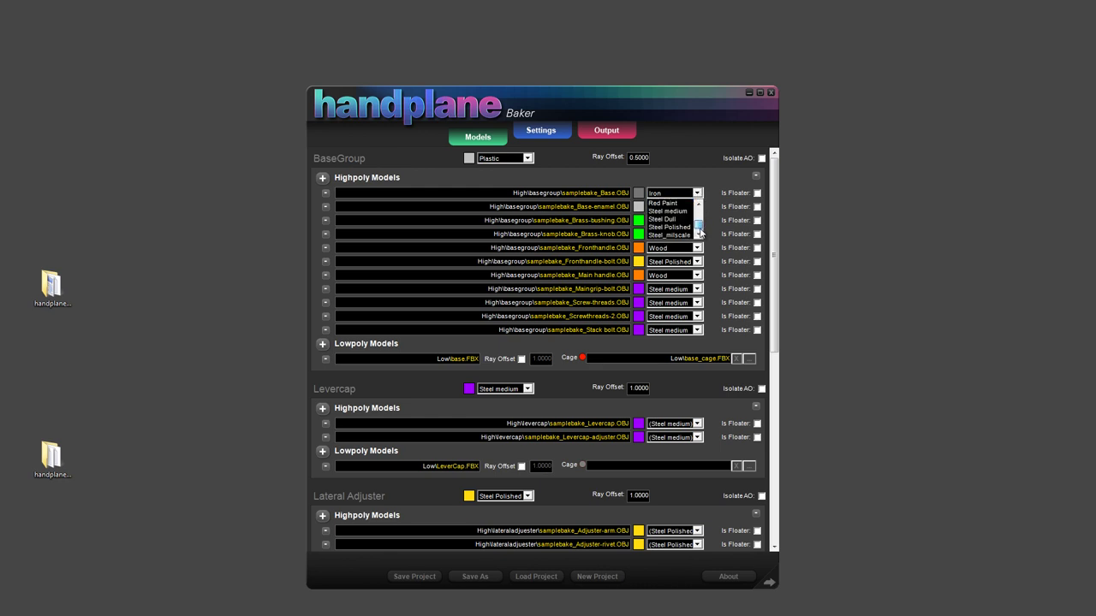
pyautogui.click(700, 206)
pyautogui.click(699, 207)
pyautogui.click(693, 227)
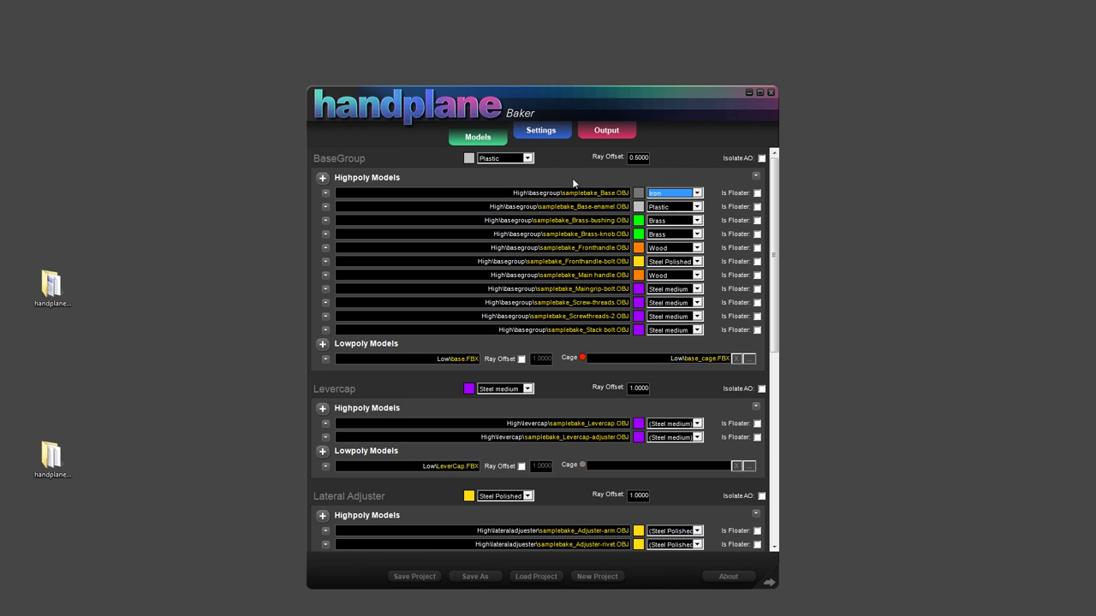
pyautogui.click(541, 135)
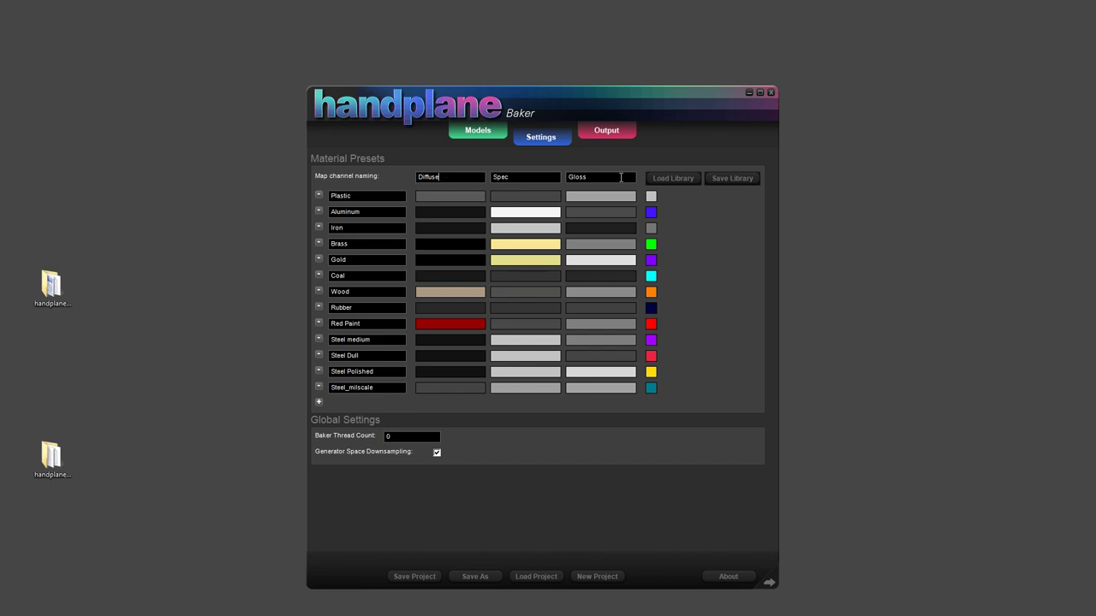
# Inspect the Diffuse channel and Plastic colour swatch, then name a new preset 'dfsd'.
pyautogui.moveTo(447, 176); pyautogui.dragTo(335, 176)
pyautogui.click(461, 177)
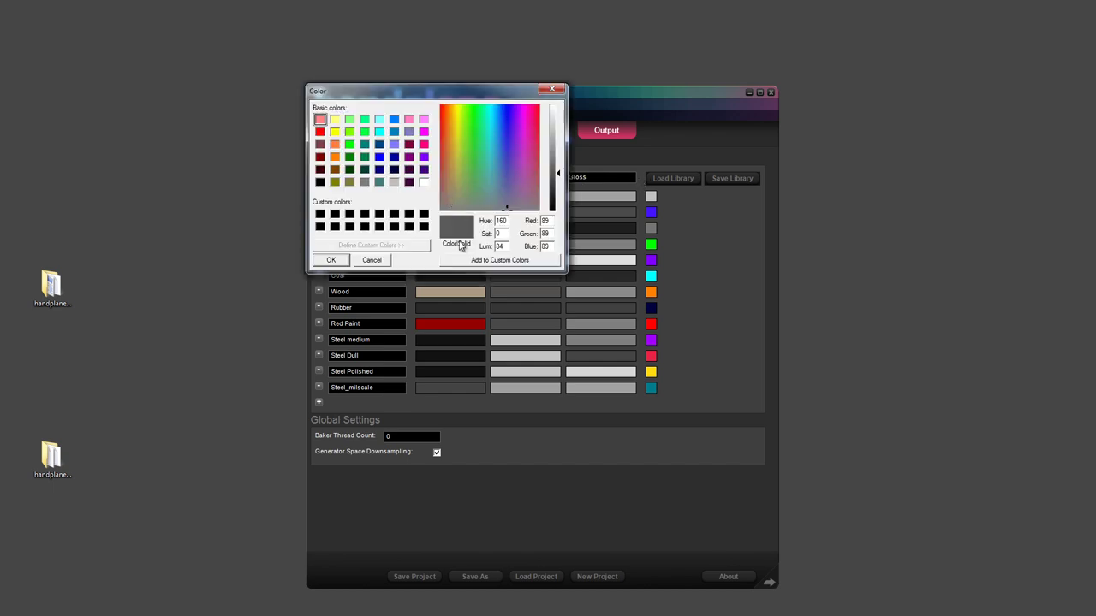
pyautogui.click(561, 89)
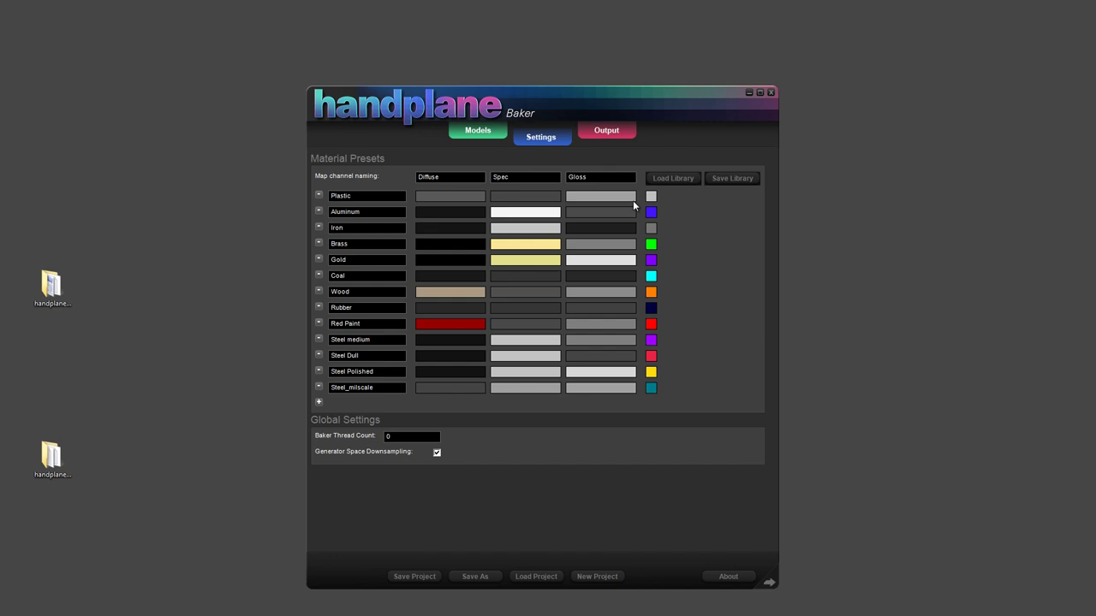
pyautogui.click(652, 199)
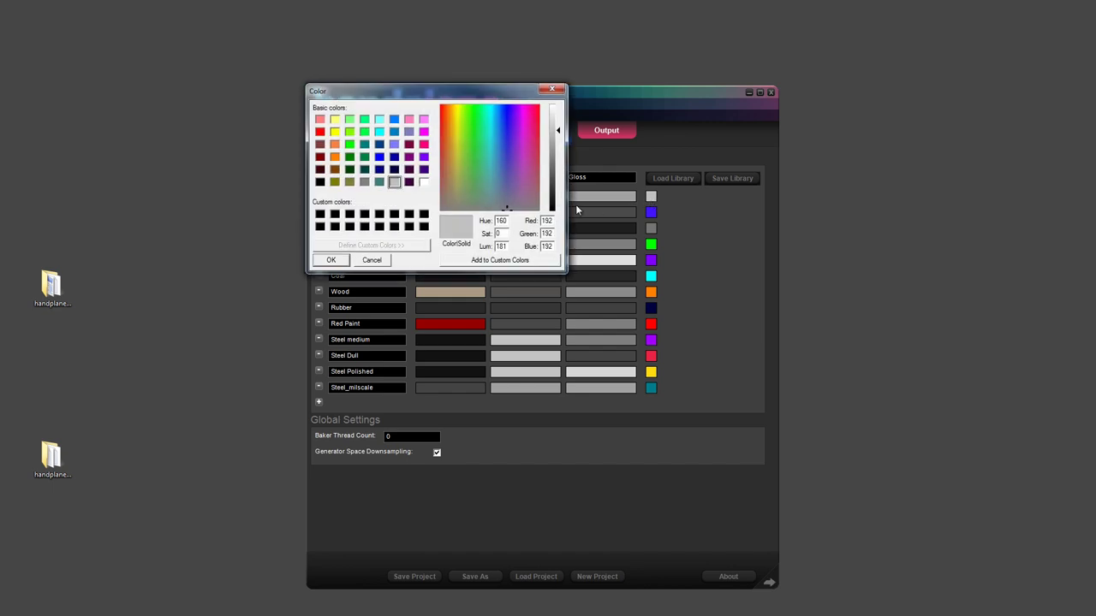
pyautogui.click(548, 90)
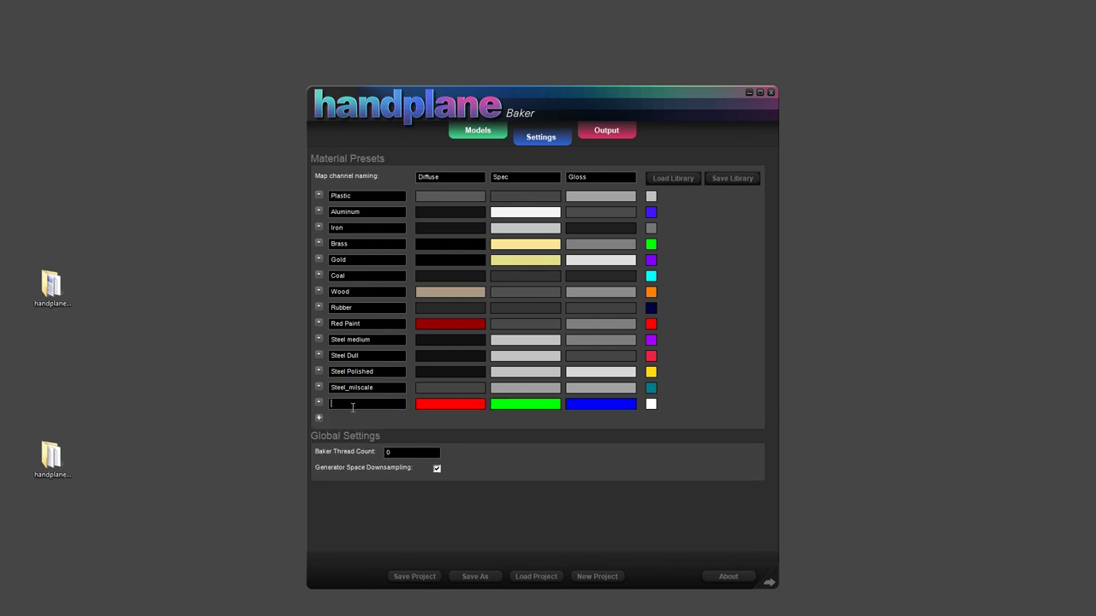
pyautogui.write('dfsdf')
# Return to the Models page listing the groups' highpoly and lowpoly meshes.
pyautogui.click(477, 132)
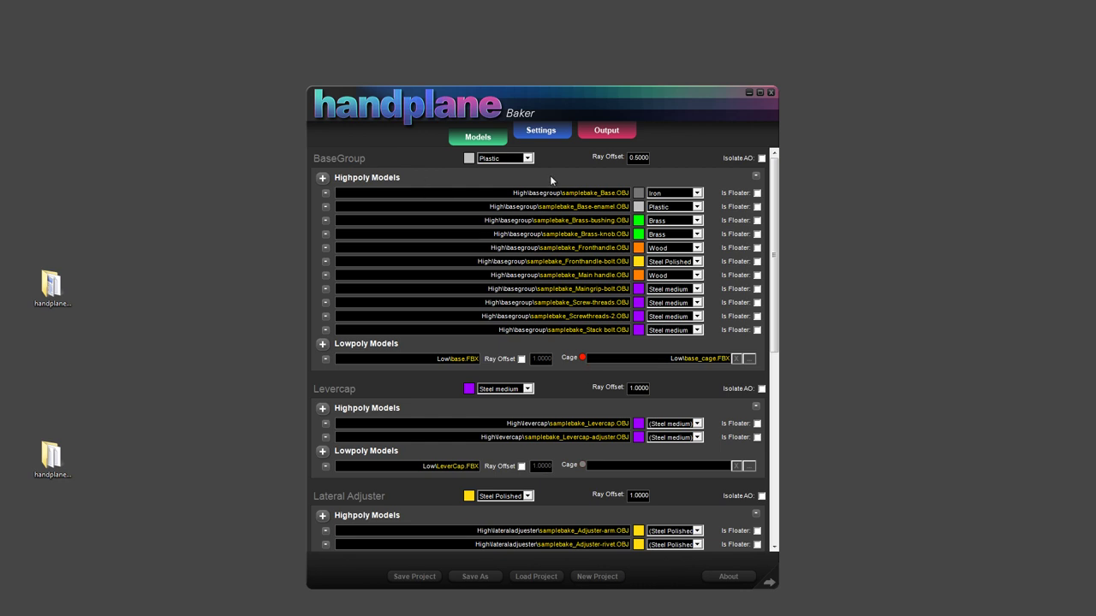
# Bake only Object Space Normals at 1x supersample, 2048x2048, finishing in 14.61 seconds.
pyautogui.click(615, 136)
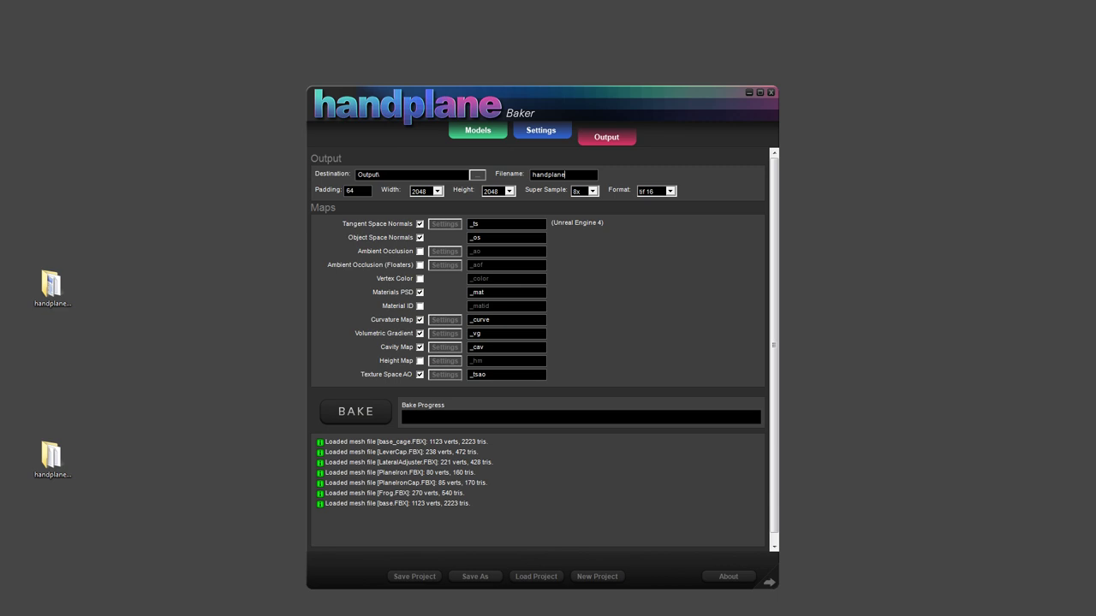
pyautogui.click(419, 224)
pyautogui.click(420, 292)
pyautogui.click(419, 320)
pyautogui.click(419, 333)
pyautogui.click(420, 347)
pyautogui.click(420, 374)
pyautogui.click(587, 191)
pyautogui.click(340, 417)
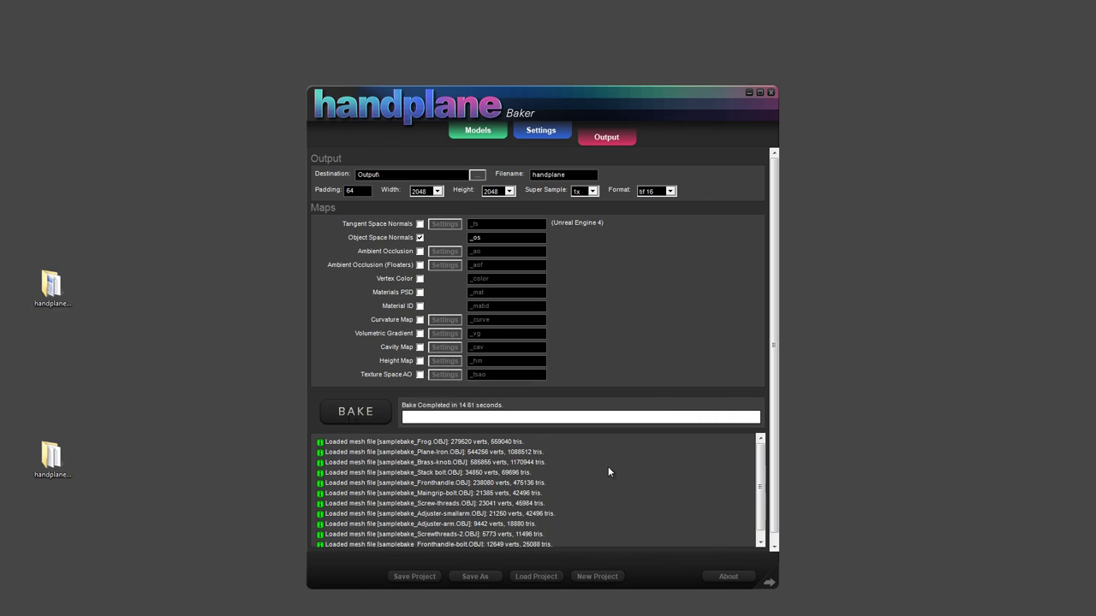
pyautogui.scroll(-3, 751, 489)
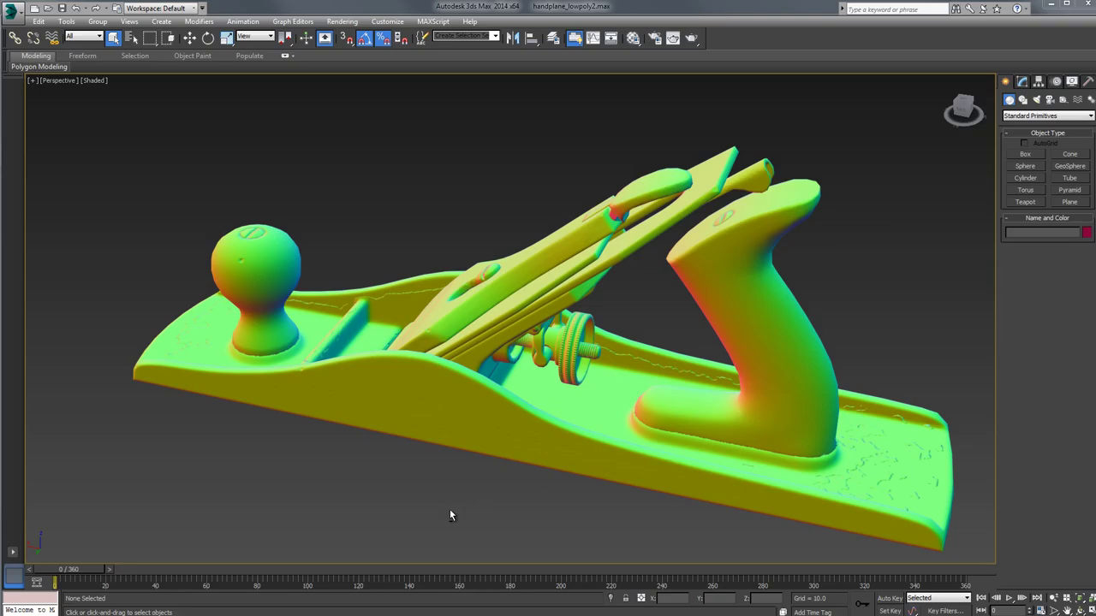
# Isolate the lever cap to inspect its baked normals, then unhide everything.
pyautogui.keyDown('alt'); pyautogui.moveTo(411, 507); pyautogui.dragTo(403, 457, button='middle'); pyautogui.keyUp('alt')
pyautogui.click(481, 287)
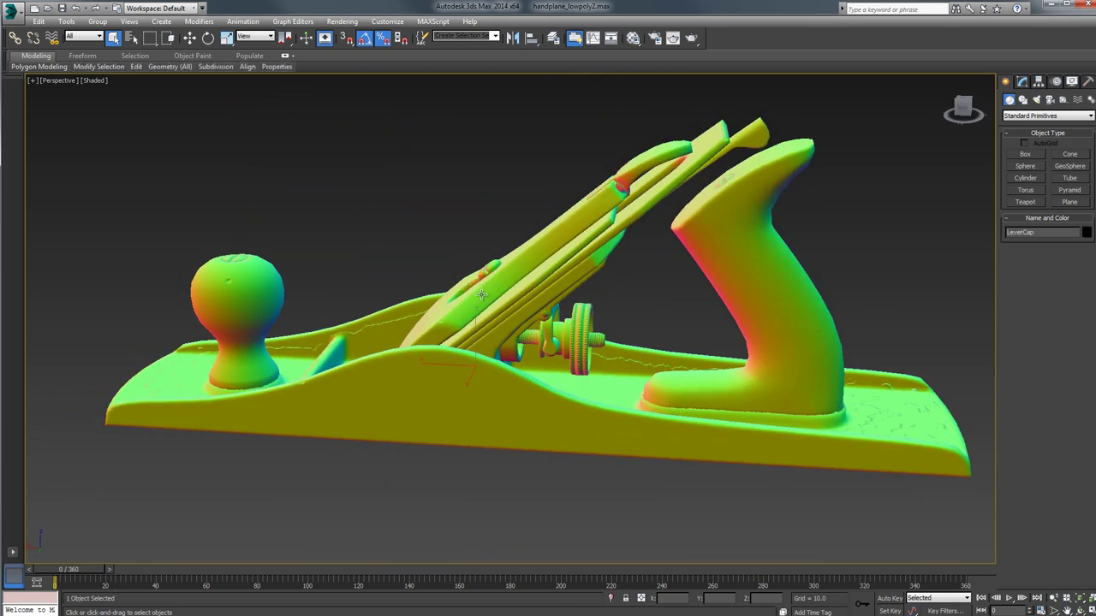
pyautogui.rightClick(507, 284)
pyautogui.moveTo(511, 267)
pyautogui.click(508, 195)
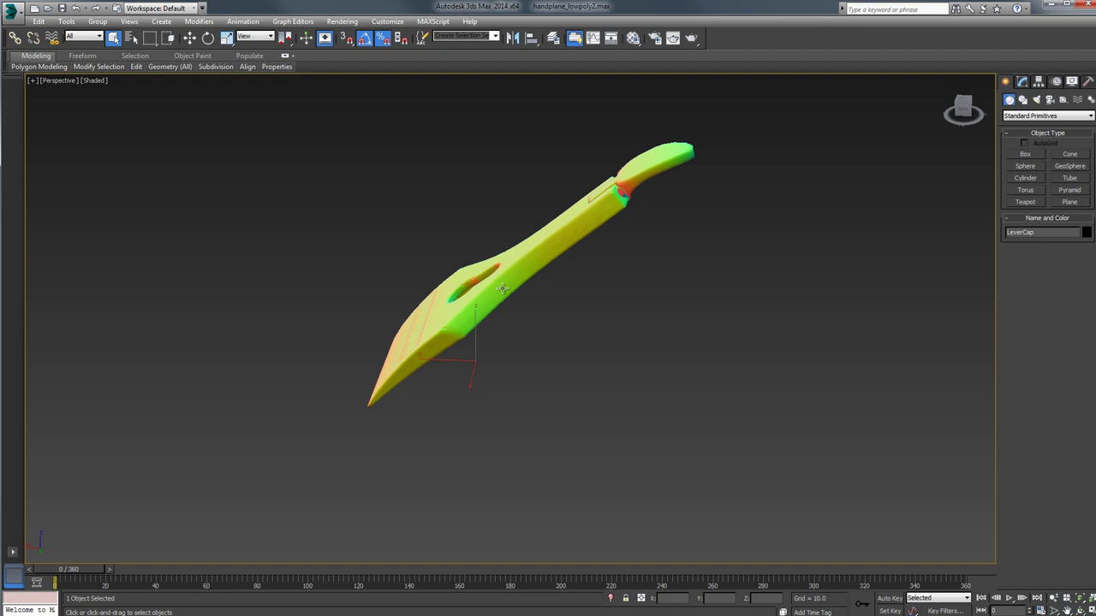
pyautogui.keyDown('alt'); pyautogui.moveTo(508, 194); pyautogui.dragTo(466, 259, button='middle'); pyautogui.keyUp('alt')
pyautogui.hotkey('alt', 'q')
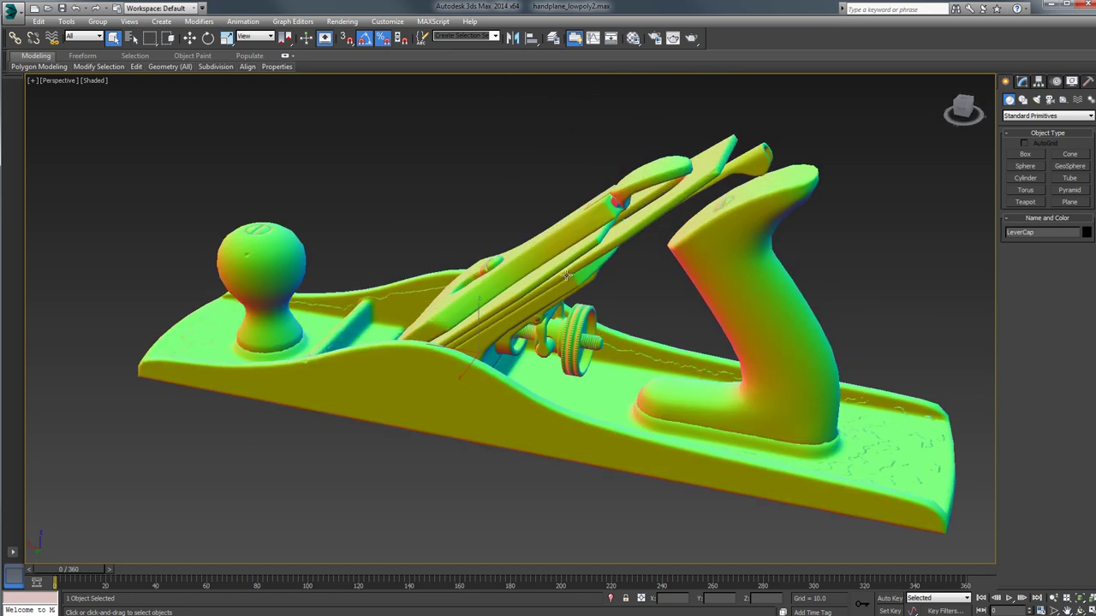
# Isolate the plane iron to check it edge-on, then unhide everything.
pyautogui.click(567, 274)
pyautogui.rightClick(568, 274)
pyautogui.click(593, 231)
pyautogui.keyDown('alt'); pyautogui.moveTo(667, 242); pyautogui.dragTo(463, 287, button='middle'); pyautogui.keyUp('alt')
pyautogui.hotkey('alt', 'q')
# Isolate the frog and orbit around it.
pyautogui.rightClick(497, 300)
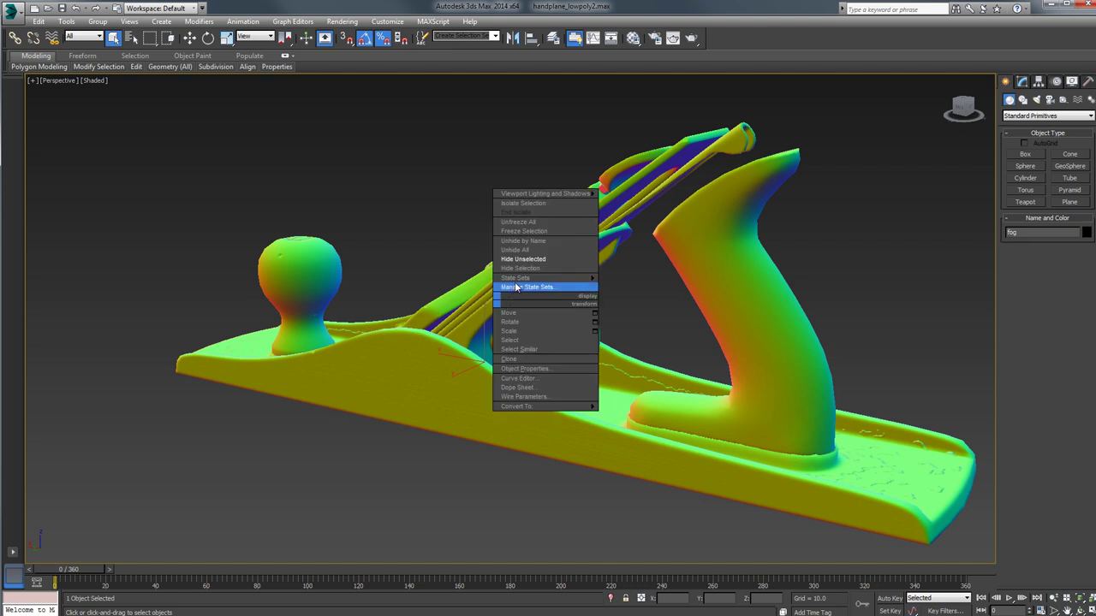
pyautogui.click(522, 259)
pyautogui.keyDown('alt'); pyautogui.moveTo(419, 320); pyautogui.dragTo(586, 461, button='middle'); pyautogui.keyUp('alt')
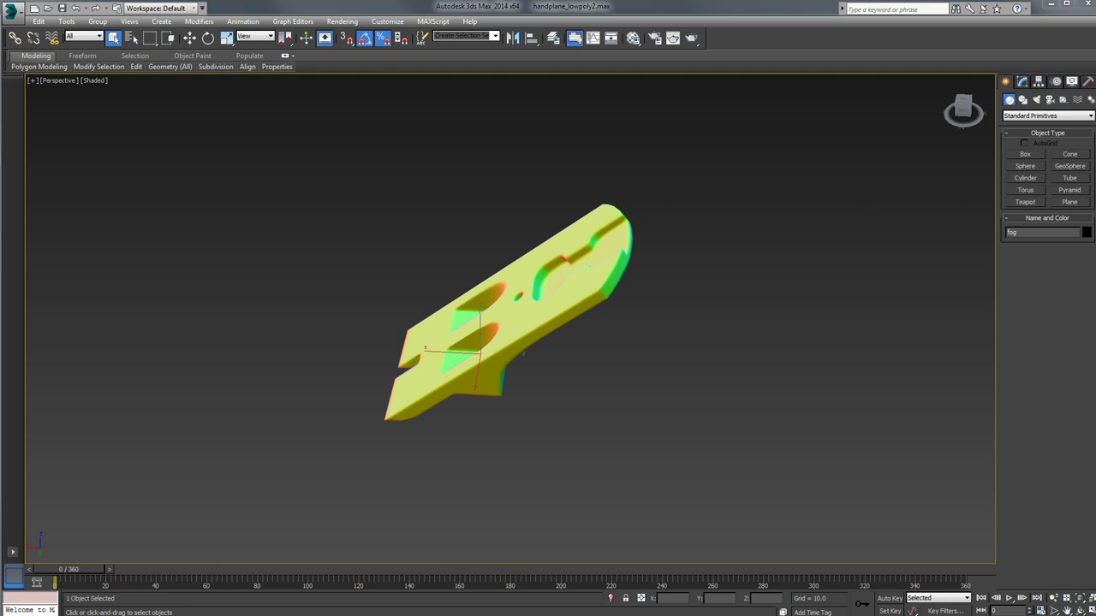
# Back in Handplane Baker, enable tangent space normals in place of object space normals.
pyautogui.click(1052, 7)
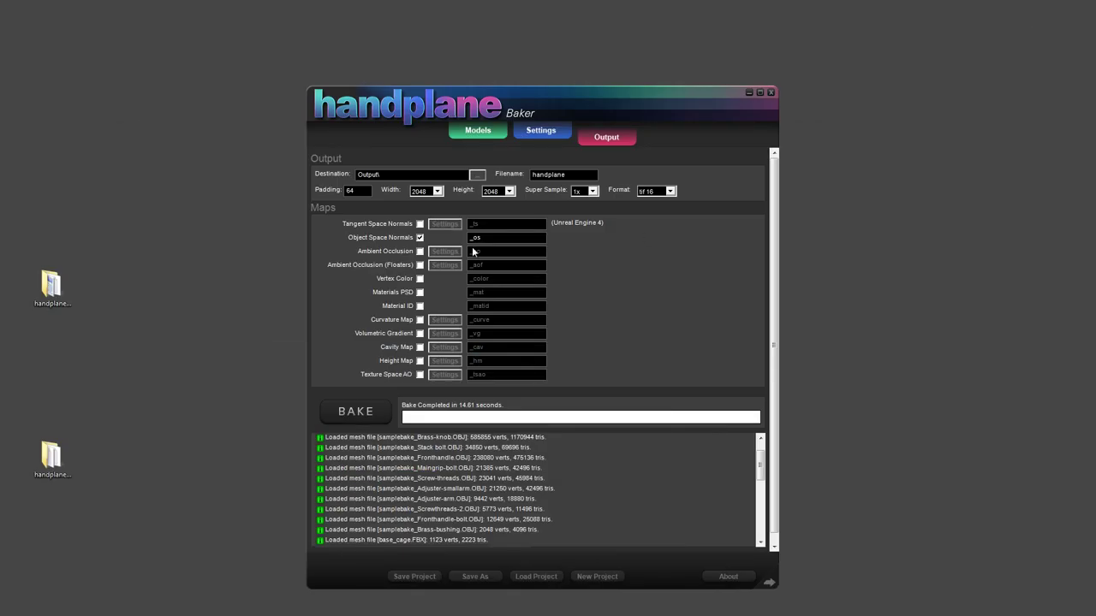
pyautogui.click(420, 237)
pyautogui.click(420, 223)
# Set the tangent space to Unreal Engine 4, then re-enable object space normals and ambient occlusion.
pyautogui.click(445, 225)
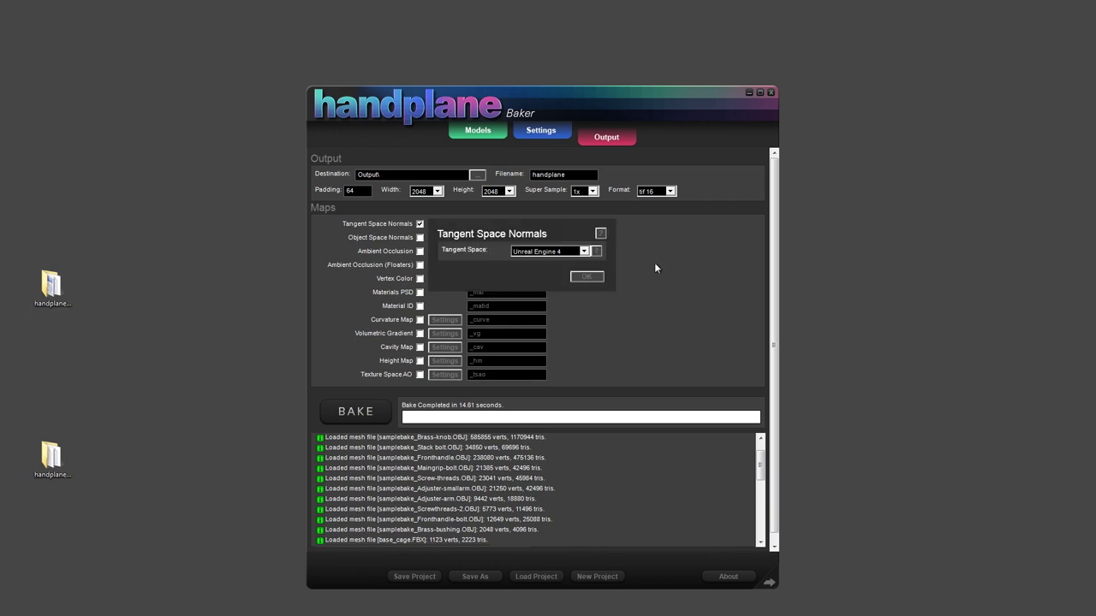
pyautogui.click(584, 252)
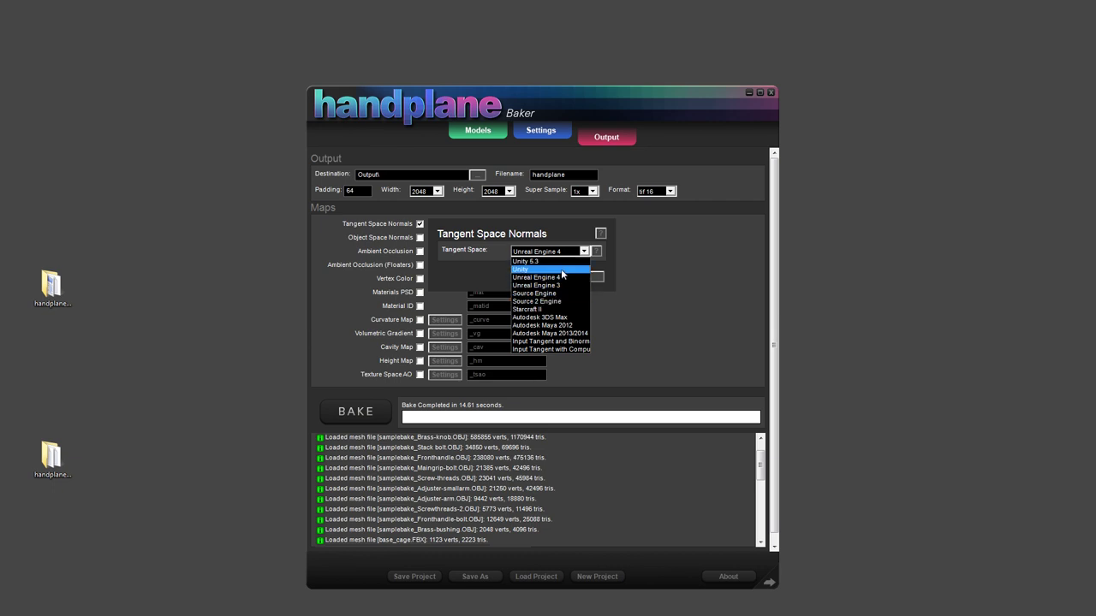
pyautogui.click(561, 277)
pyautogui.click(585, 277)
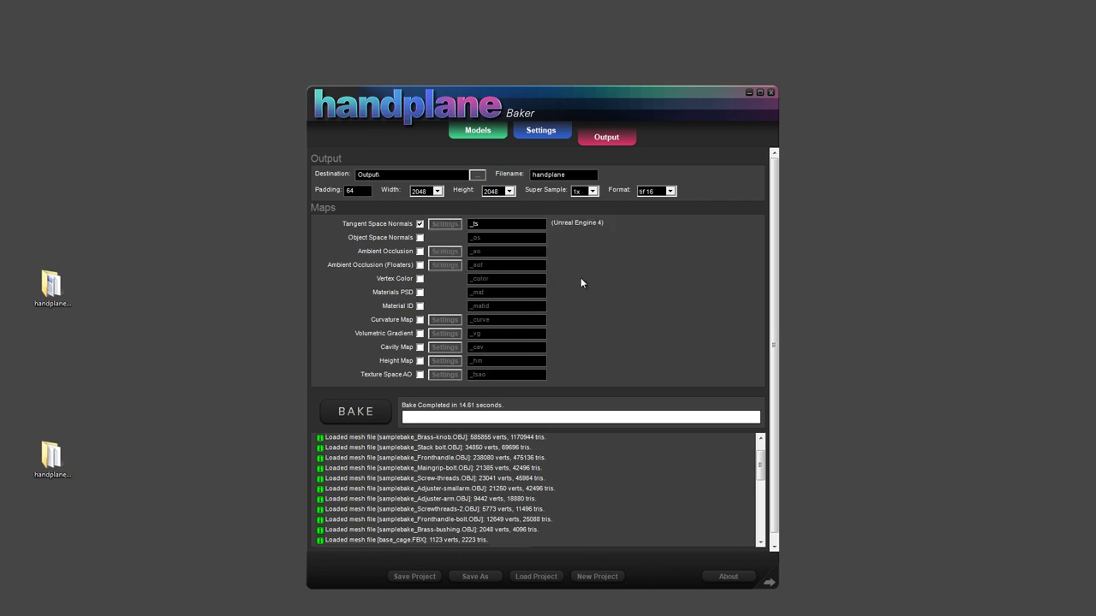
pyautogui.click(420, 238)
pyautogui.click(420, 252)
pyautogui.click(419, 292)
pyautogui.click(420, 320)
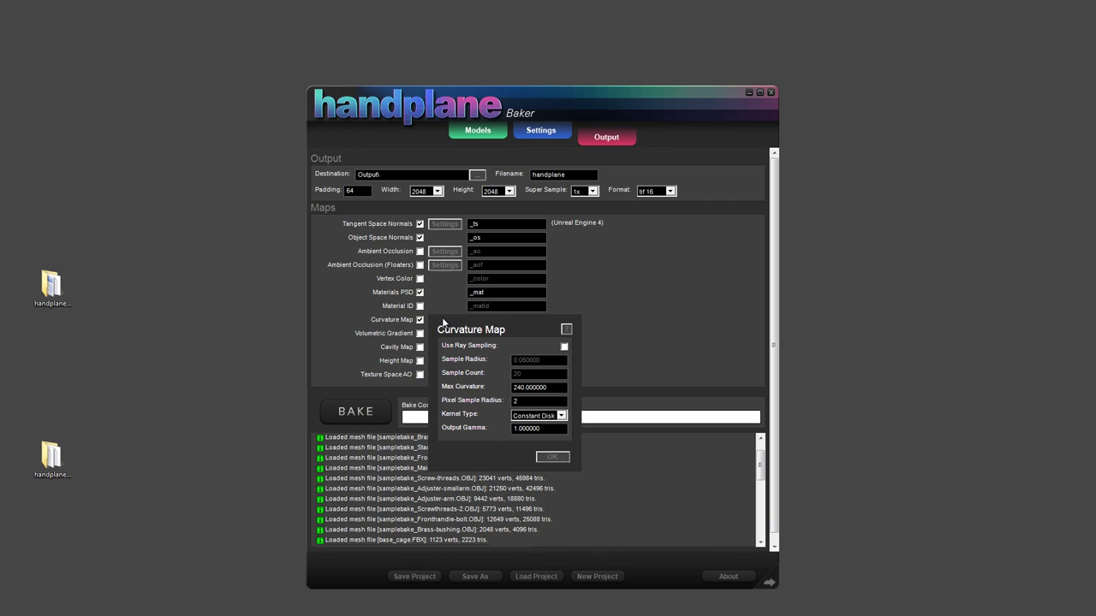
pyautogui.click(444, 321)
pyautogui.moveTo(497, 337); pyautogui.dragTo(643, 282)
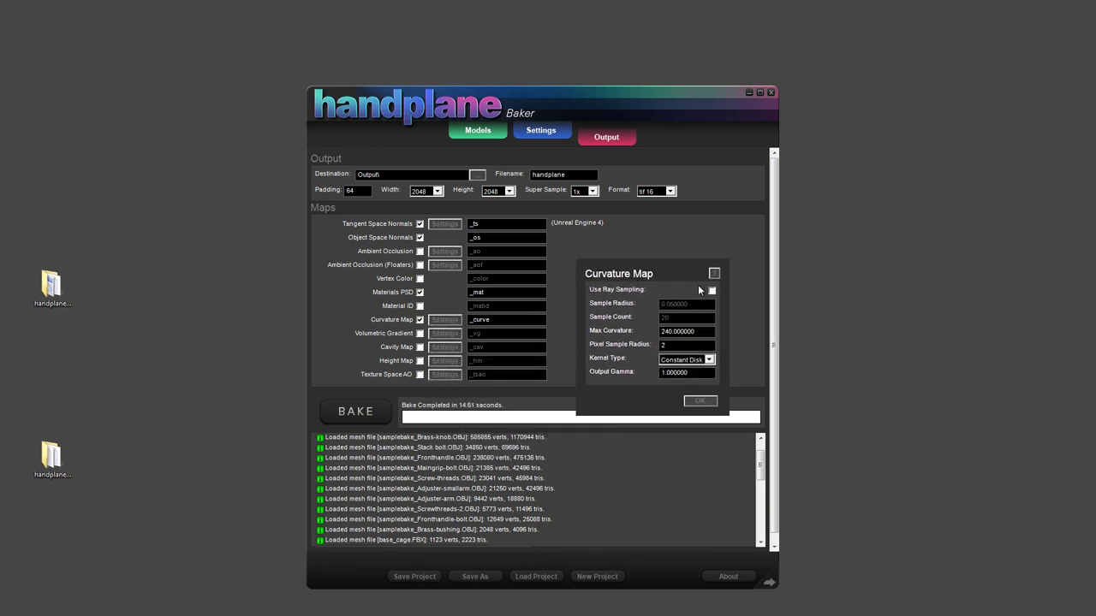
pyautogui.moveTo(689, 345); pyautogui.dragTo(606, 345)
pyautogui.moveTo(665, 332); pyautogui.dragTo(621, 341)
pyautogui.click(697, 333)
pyautogui.doubleClick(703, 331)
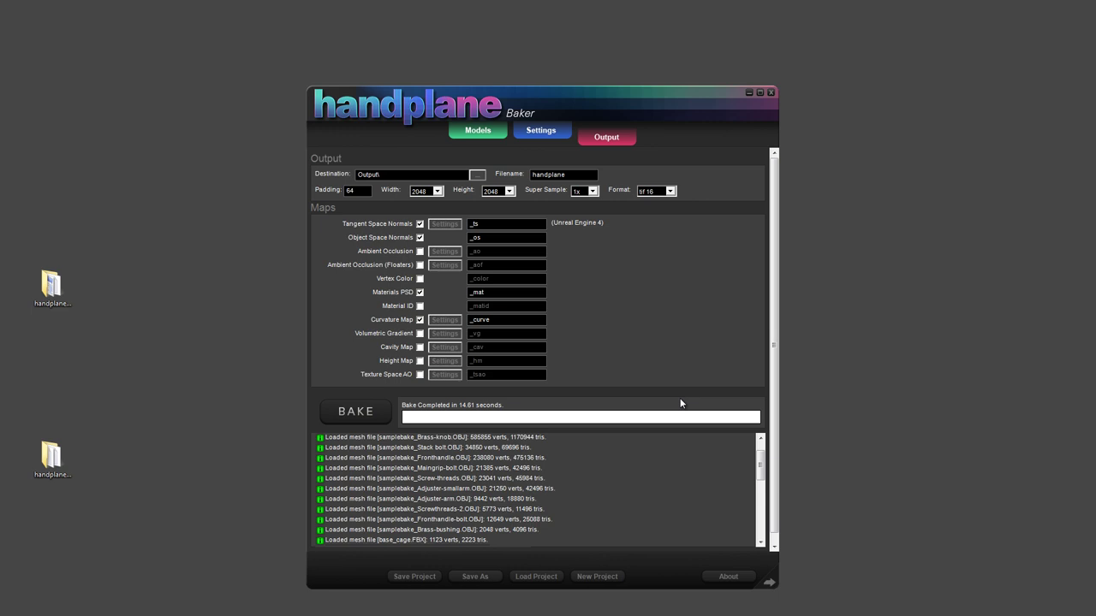
# Enable the Volumetric Gradient map and confirm its settings.
pyautogui.click(419, 333)
pyautogui.click(442, 336)
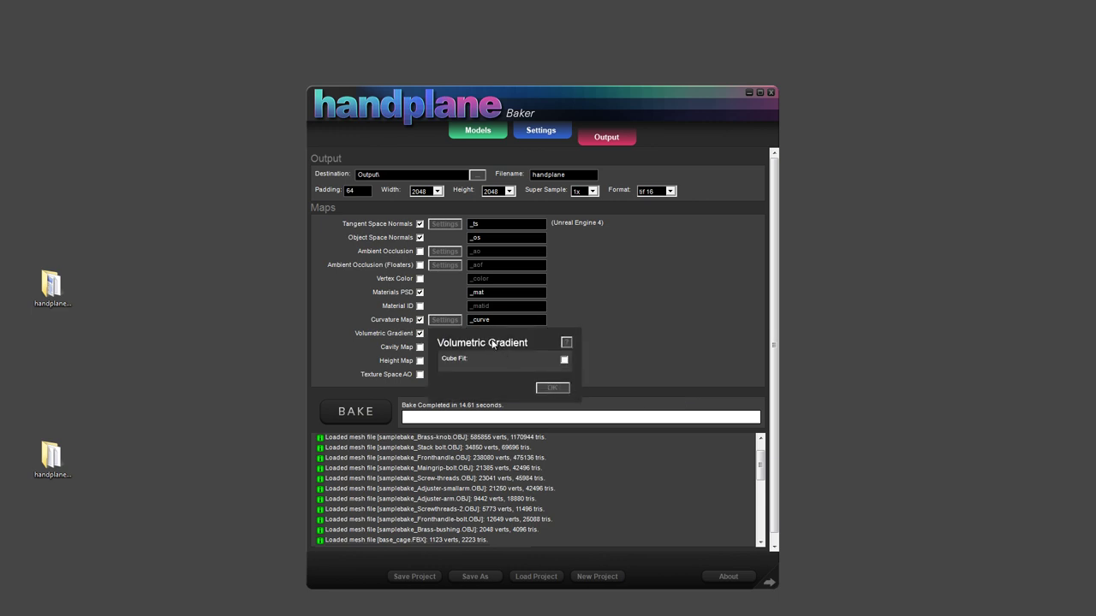
pyautogui.moveTo(493, 344); pyautogui.dragTo(636, 328)
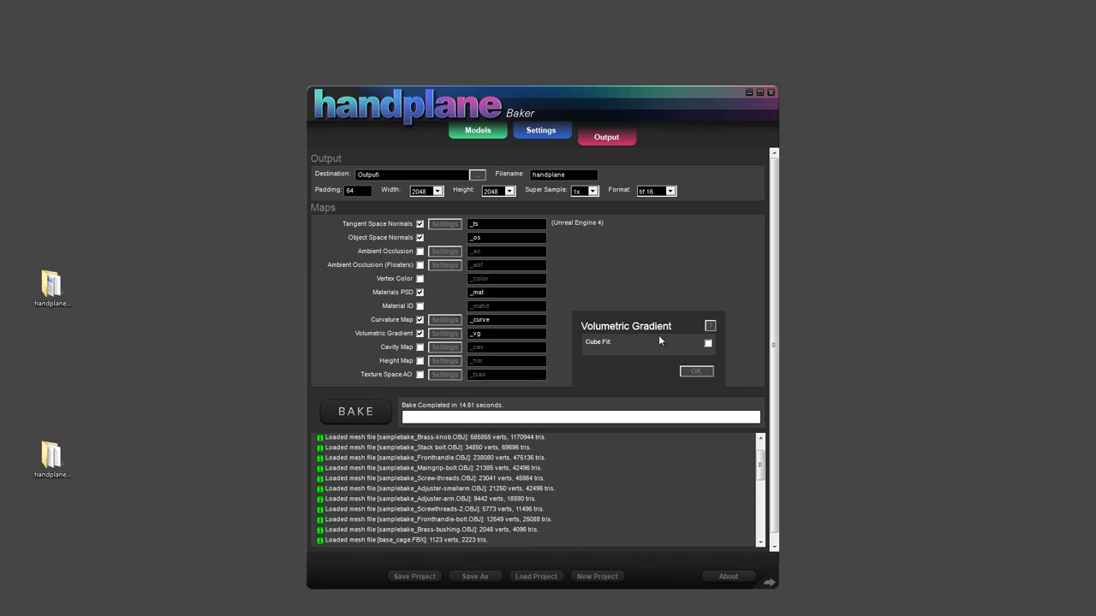
pyautogui.click(696, 369)
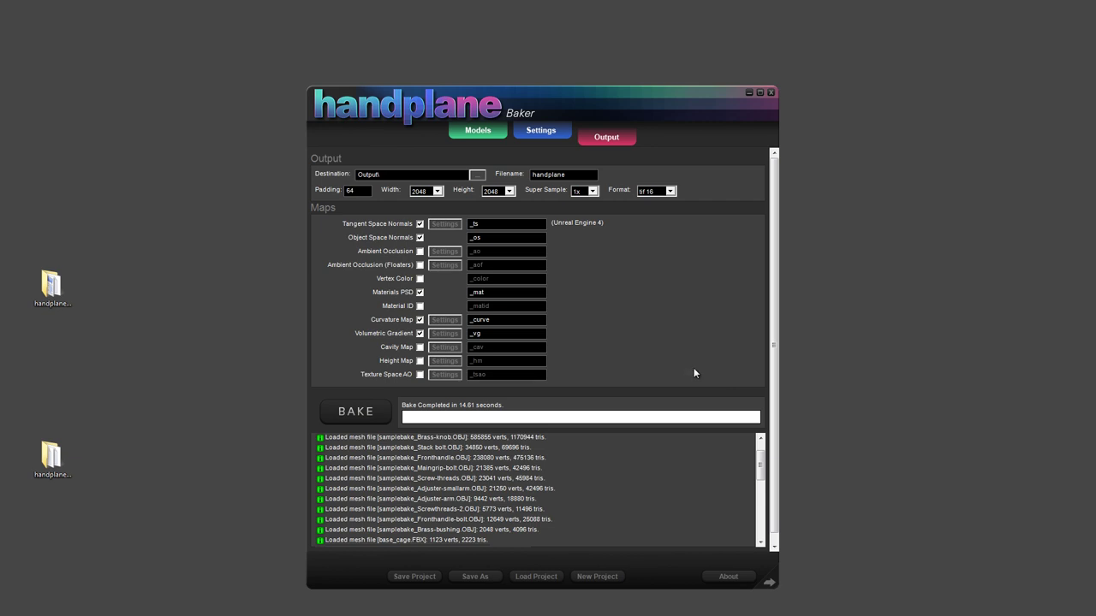
# Enable the Cavity Map, checking its Pixel Sample Radius before confirming the settings.
pyautogui.click(419, 347)
pyautogui.click(444, 347)
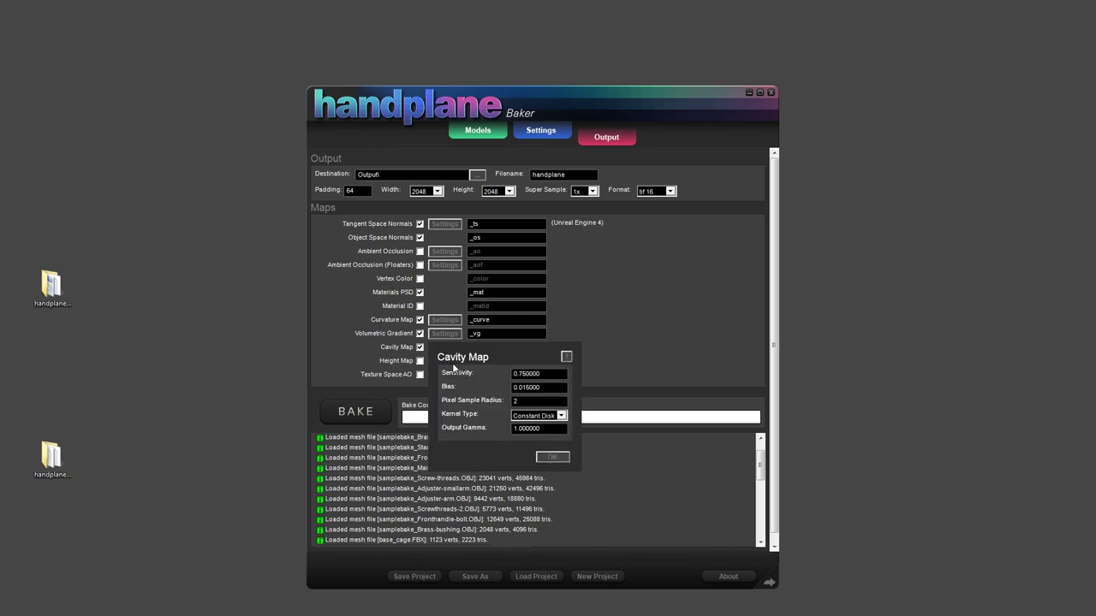
pyautogui.doubleClick(514, 400)
pyautogui.click(552, 457)
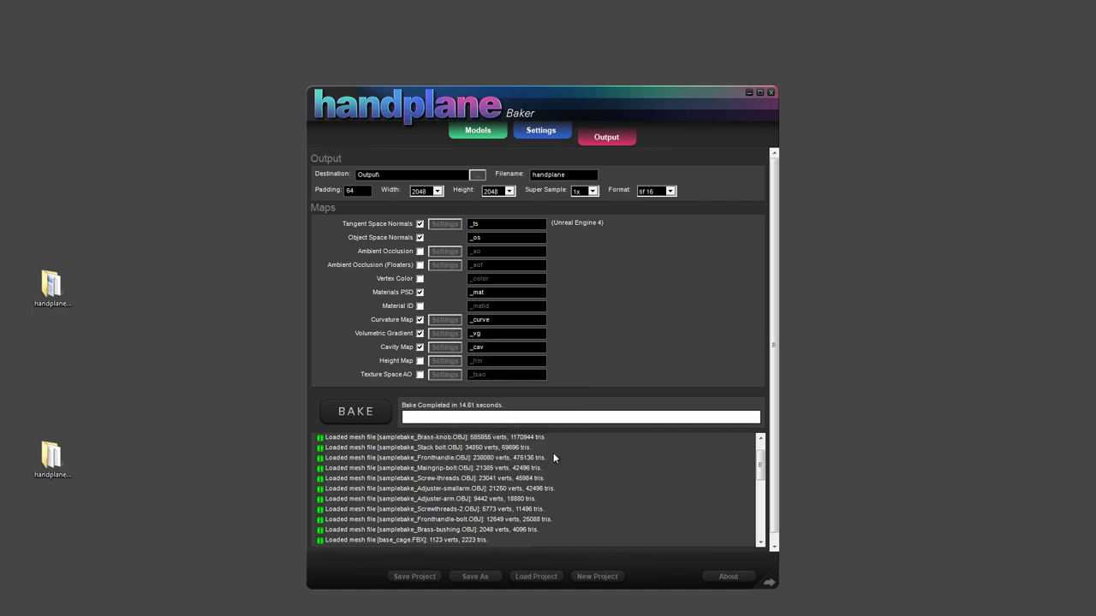
# Check the Height Map settings but leave it off, and enable Texture Space AO.
pyautogui.click(419, 361)
pyautogui.click(444, 363)
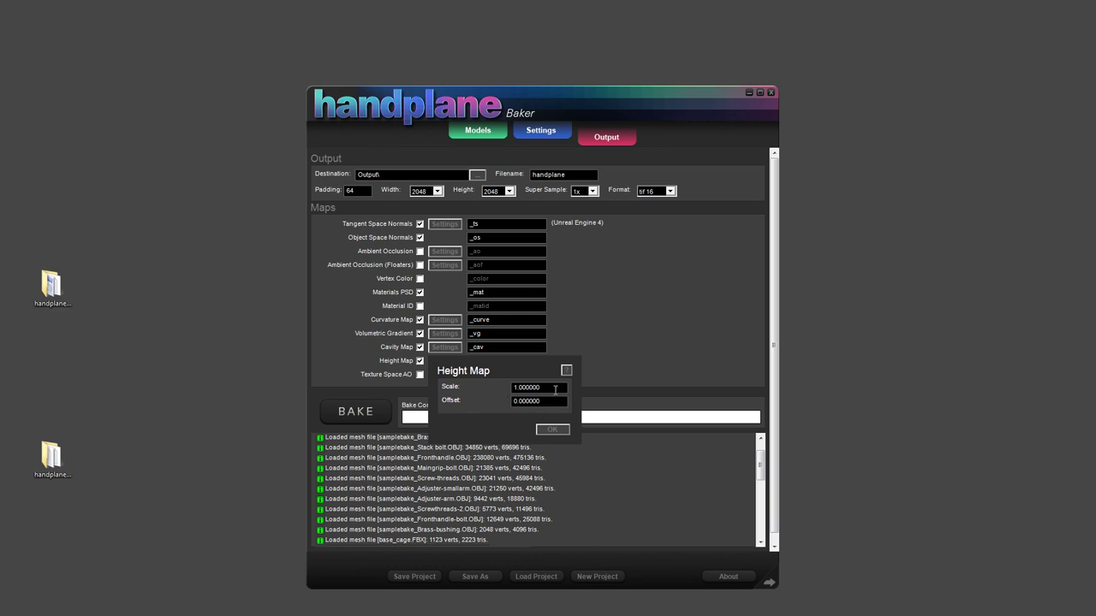
pyautogui.click(552, 428)
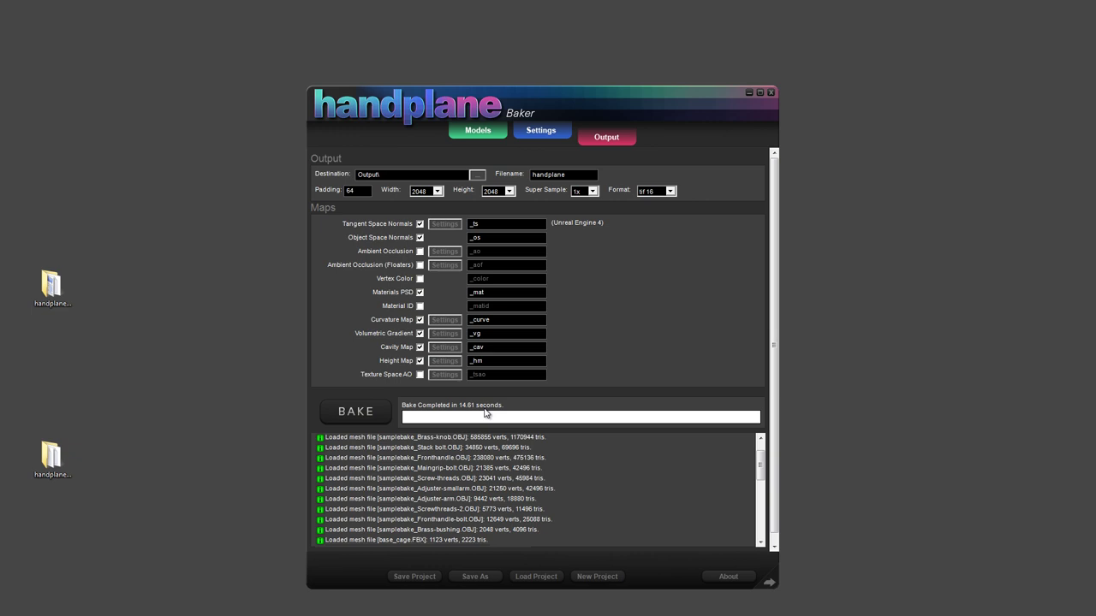
pyautogui.click(419, 361)
pyautogui.click(420, 375)
pyautogui.click(456, 375)
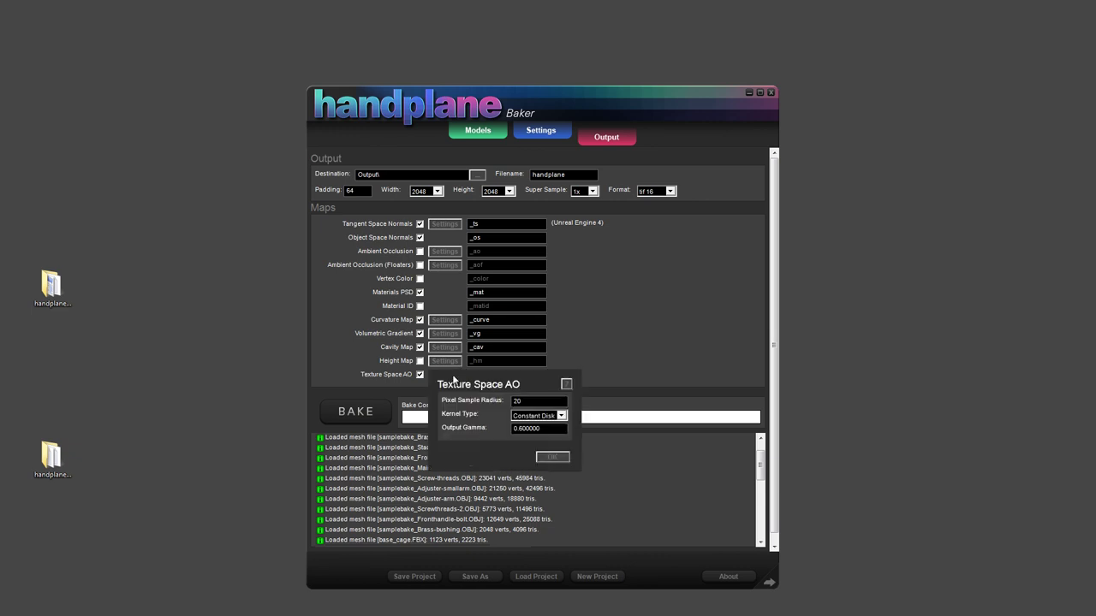
pyautogui.click(511, 401)
pyautogui.click(512, 430)
pyautogui.moveTo(512, 430); pyautogui.dragTo(541, 430)
pyautogui.click(552, 456)
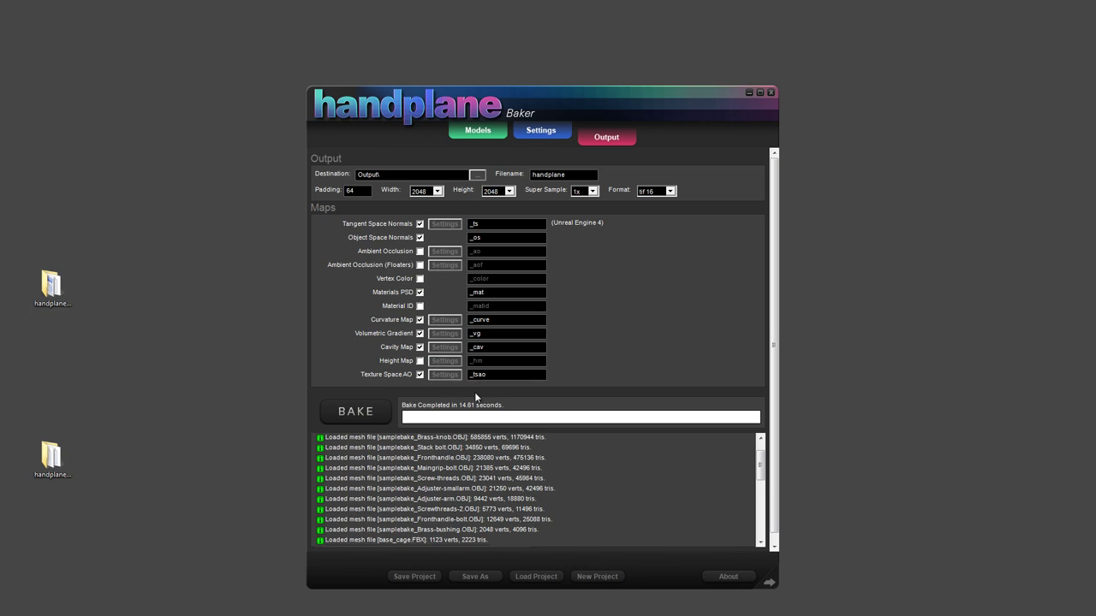
# Bake all enabled maps at 8x super sample.
pyautogui.click(590, 191)
pyautogui.click(593, 223)
pyautogui.click(364, 415)
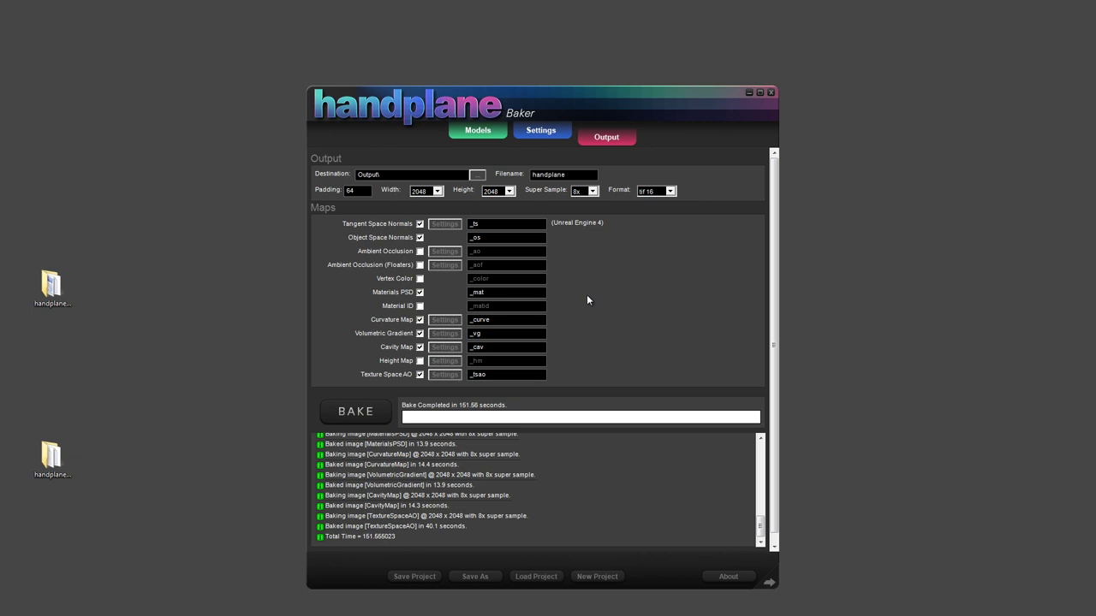
# Open handplane_mat.psd from the Output folder in Photoshop.
pyautogui.scroll(3, 588, 300)
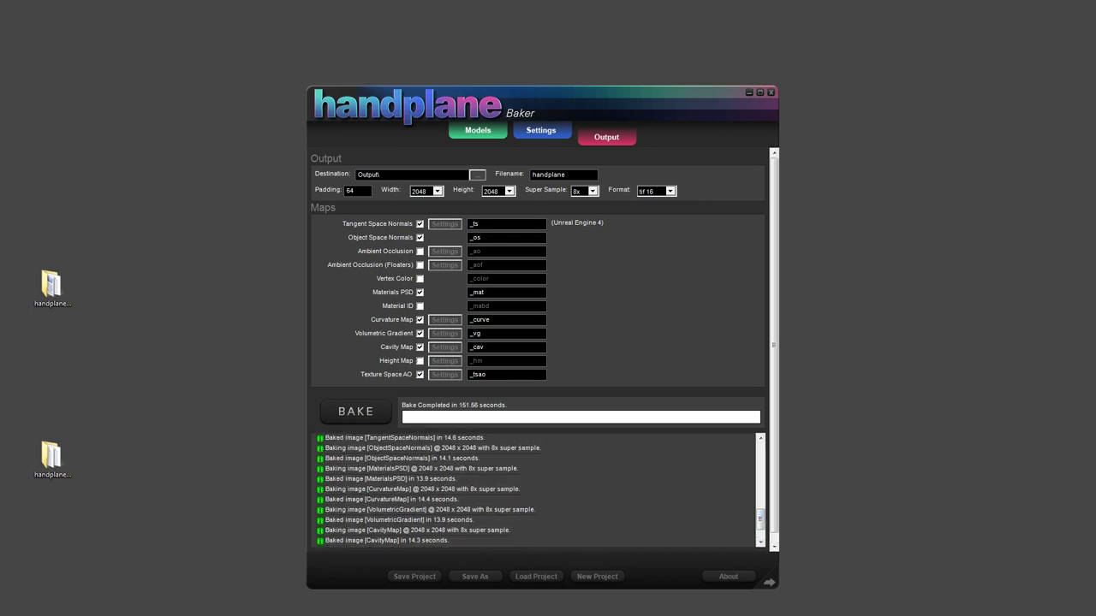
pyautogui.moveTo(1095, 202); pyautogui.dragTo(486, 161)
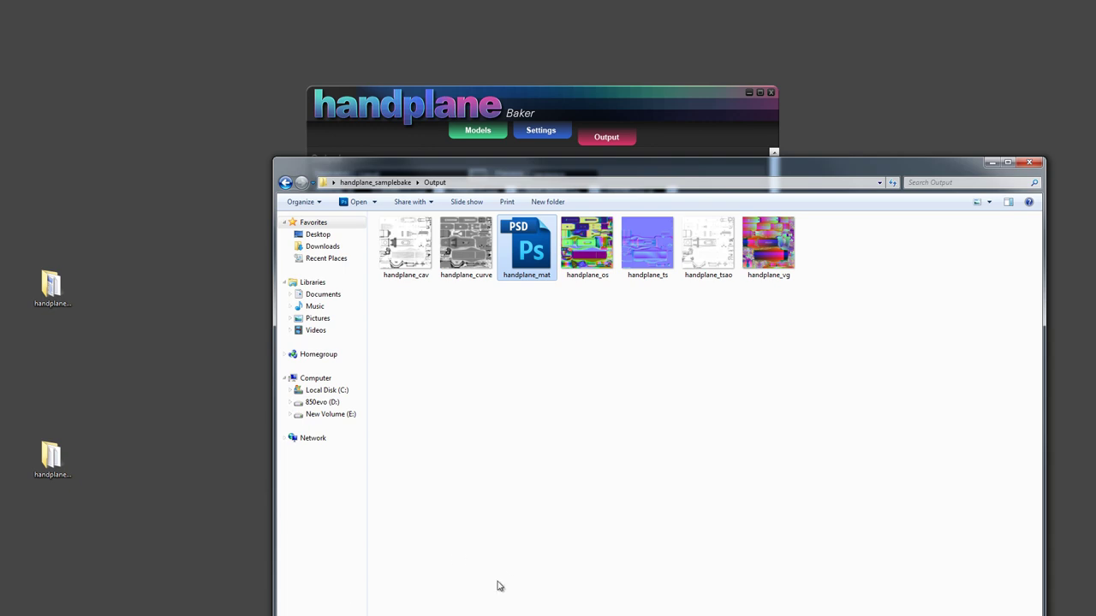
pyautogui.doubleClick(534, 261)
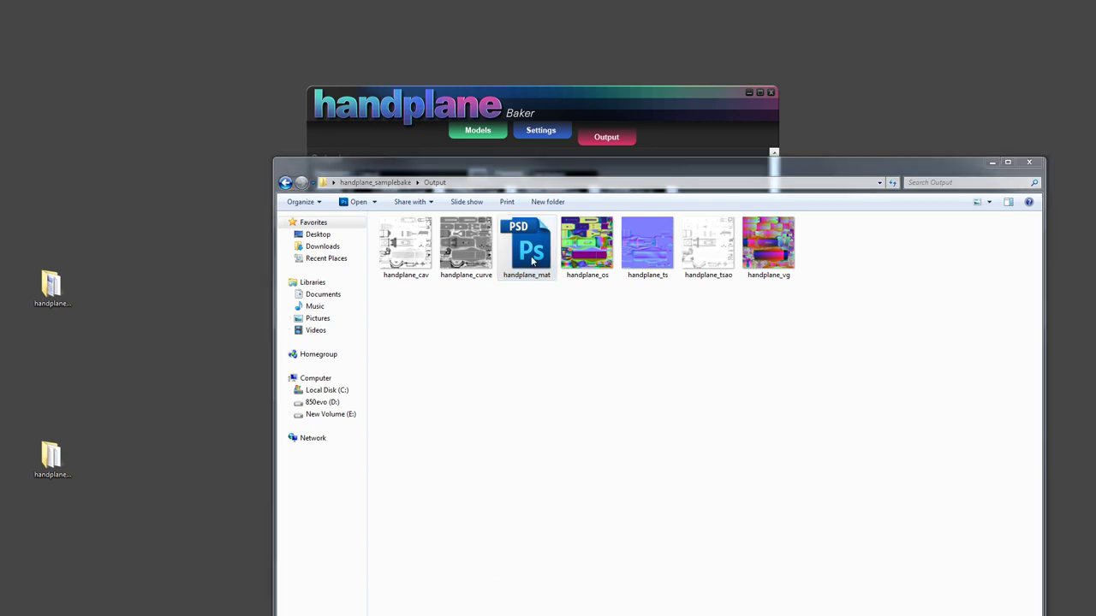
# Inspect the Diffuse group, then hide the Diffuse, Spec and Gloss groups.
pyautogui.click(944, 364)
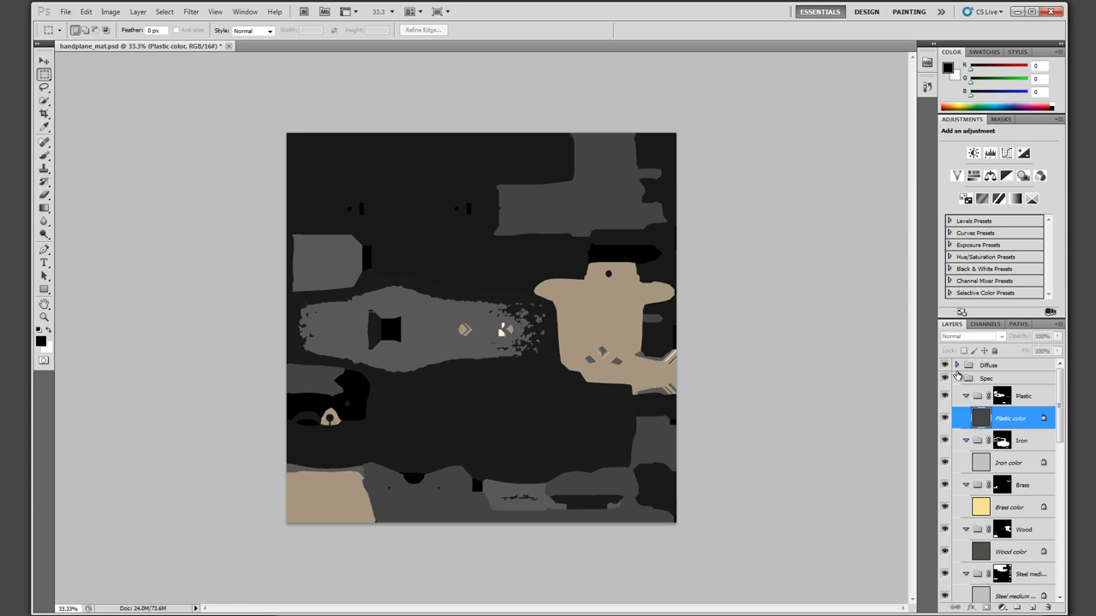
pyautogui.click(956, 364)
pyautogui.click(960, 377)
pyautogui.click(984, 365)
pyautogui.click(956, 365)
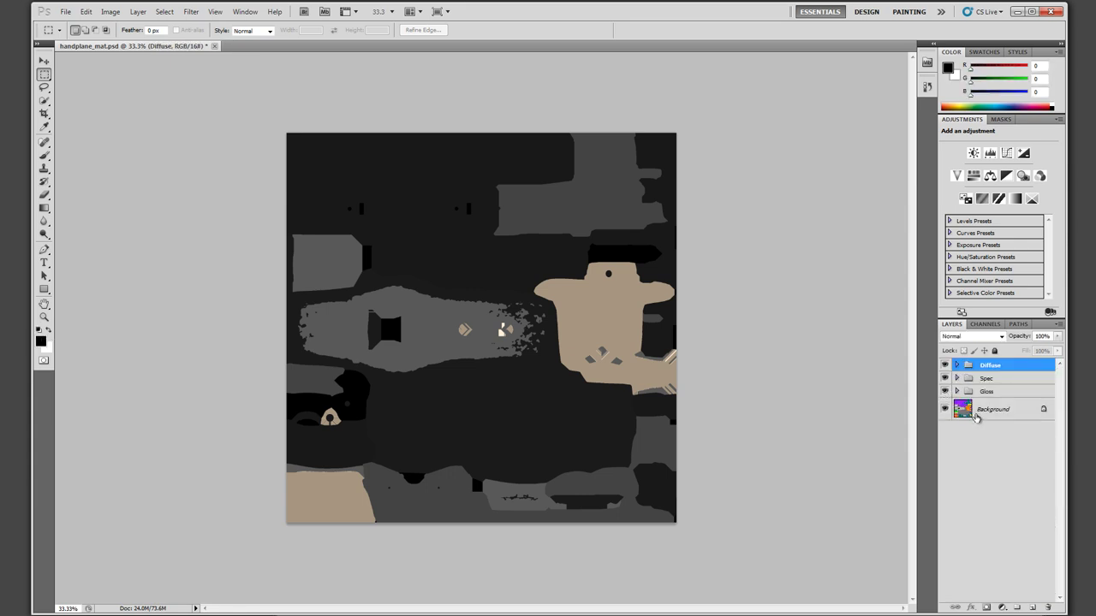
pyautogui.moveTo(942, 363); pyautogui.dragTo(944, 393)
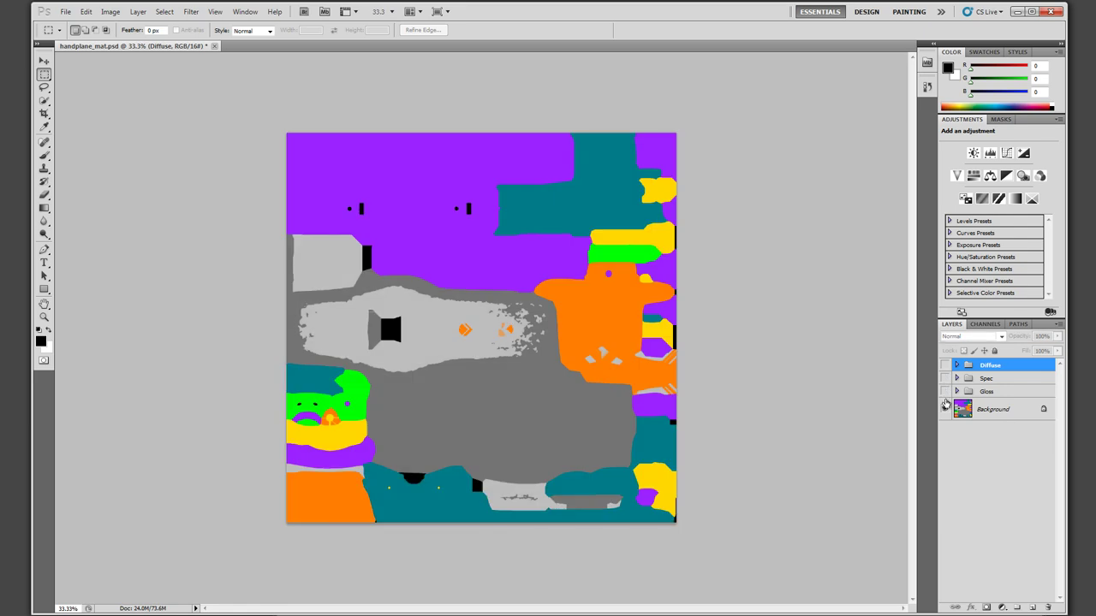
pyautogui.click(962, 409)
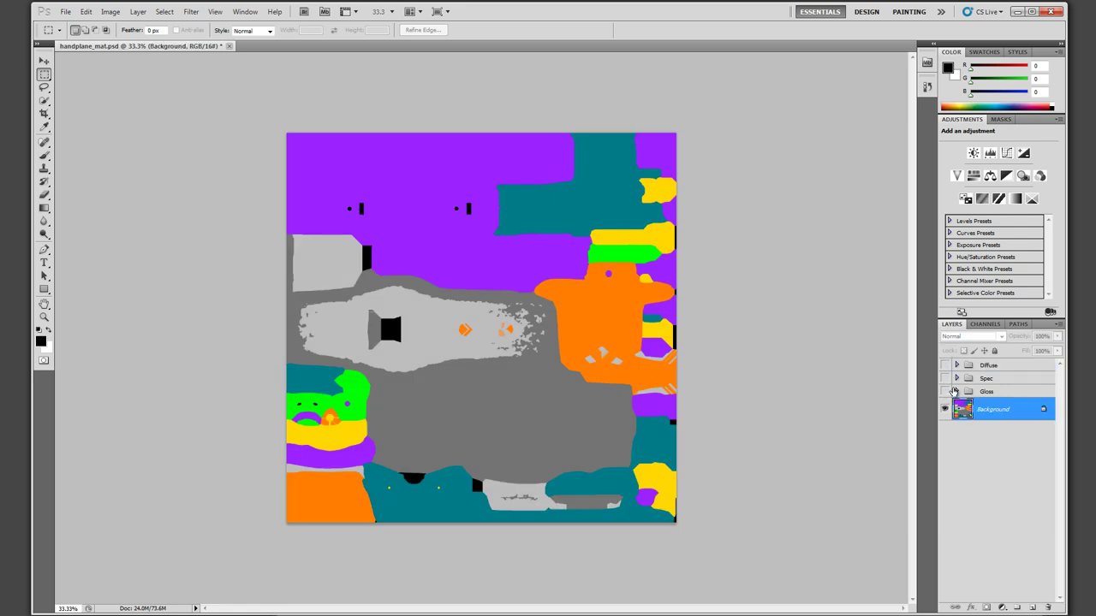
# Show only the Spec group with its Plastic group expanded, then minimize Photoshop.
pyautogui.click(944, 378)
pyautogui.click(956, 378)
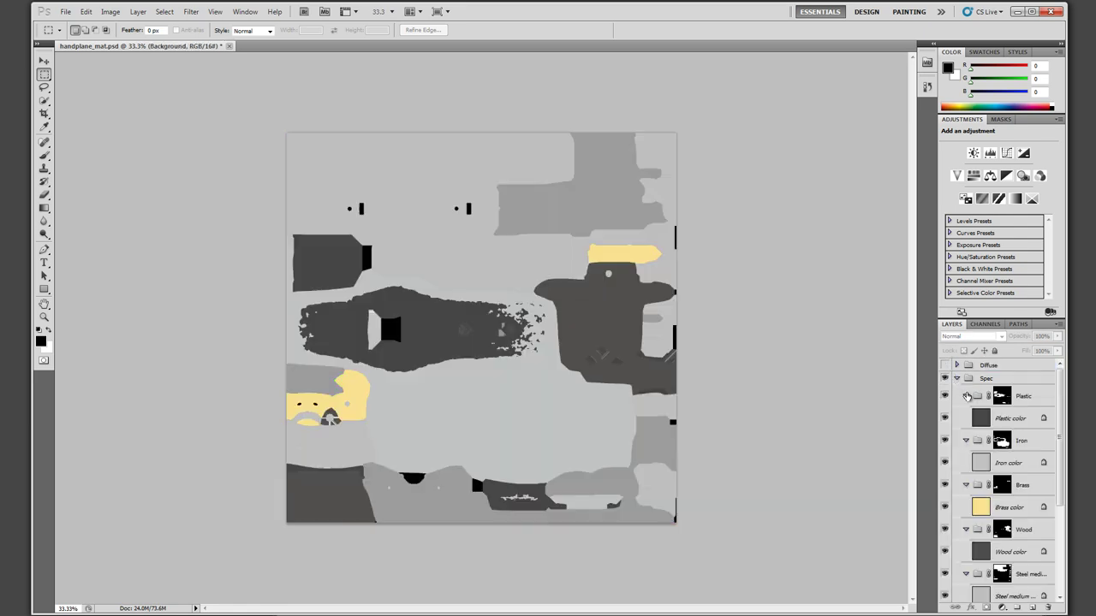
pyautogui.click(976, 397)
pyautogui.click(966, 397)
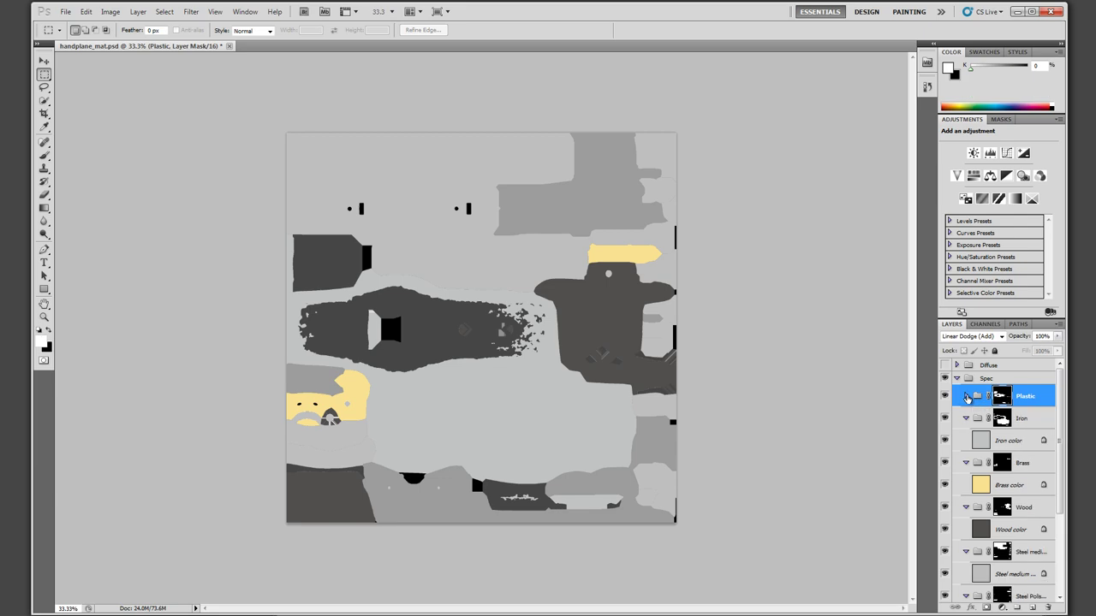
pyautogui.click(966, 398)
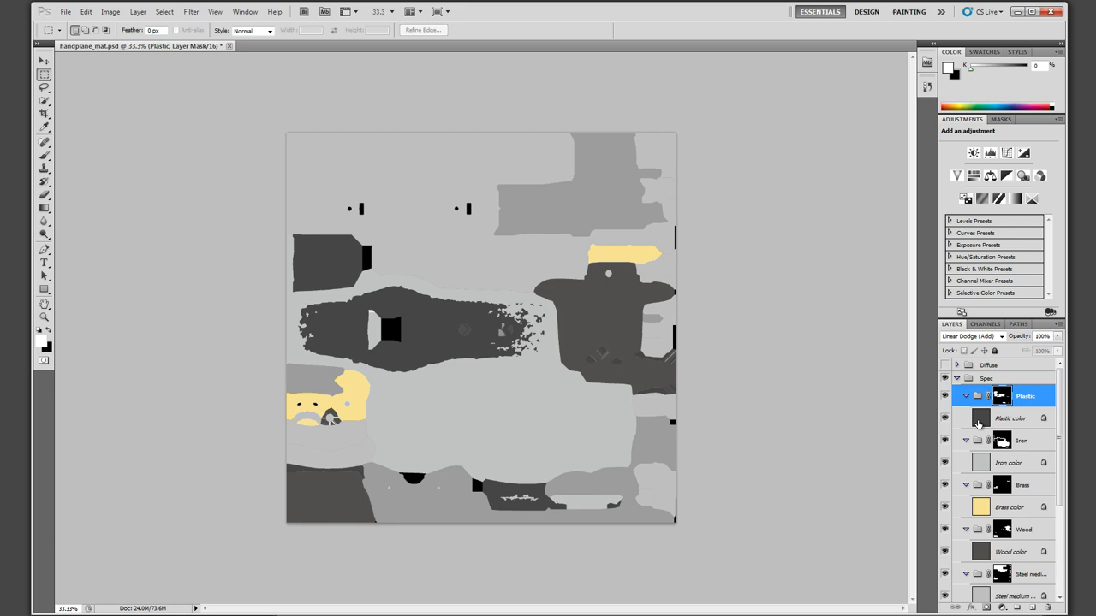
pyautogui.click(1017, 12)
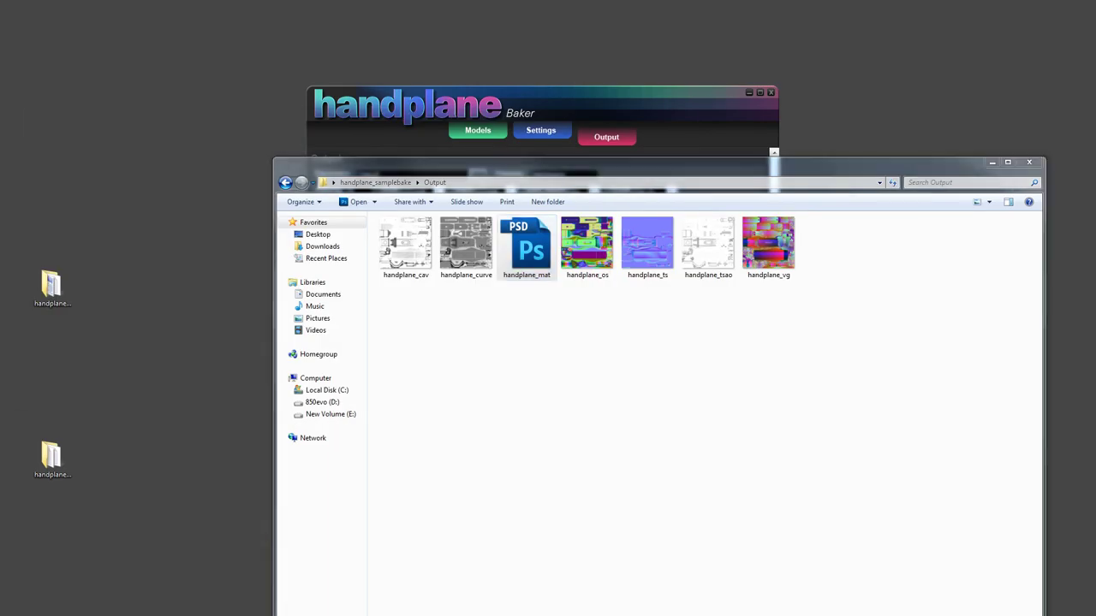
# In 3ds Max, replace the hand plane's curvature bitmap with handplane_tsao and orbit to inspect it.
pyautogui.hotkey('alt', 'Tab')
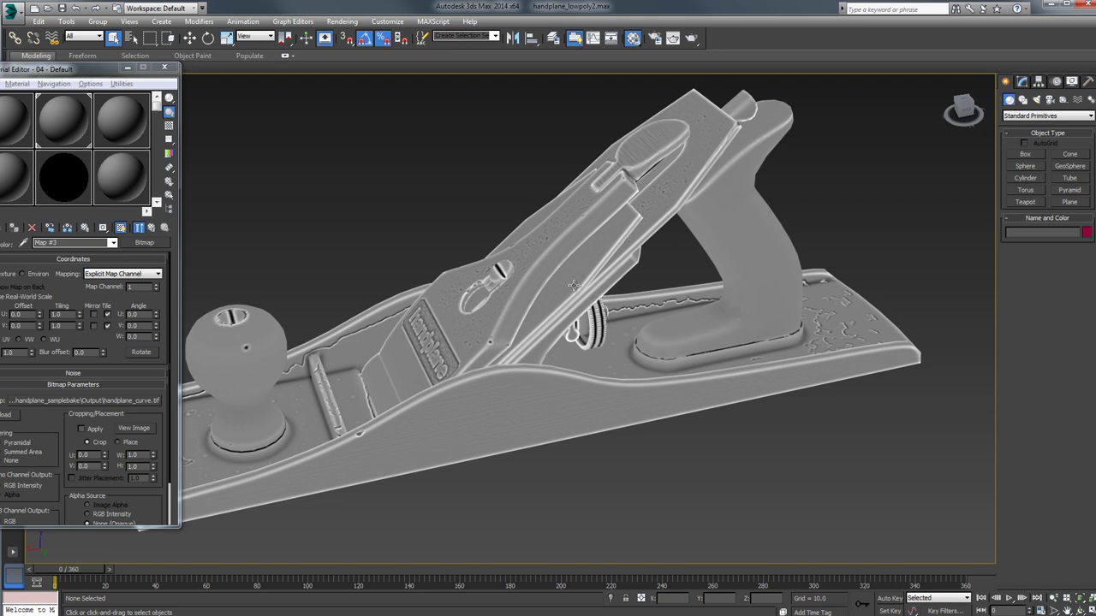
pyautogui.keyDown('alt'); pyautogui.moveTo(419, 306); pyautogui.dragTo(524, 275, button='middle'); pyautogui.keyUp('alt')
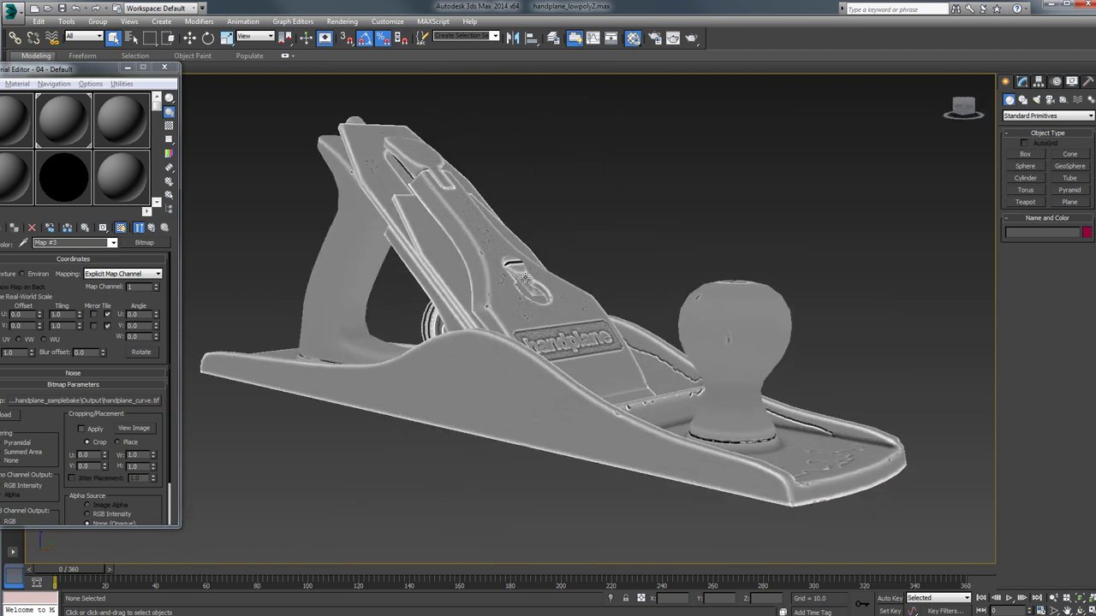
pyautogui.click(153, 400)
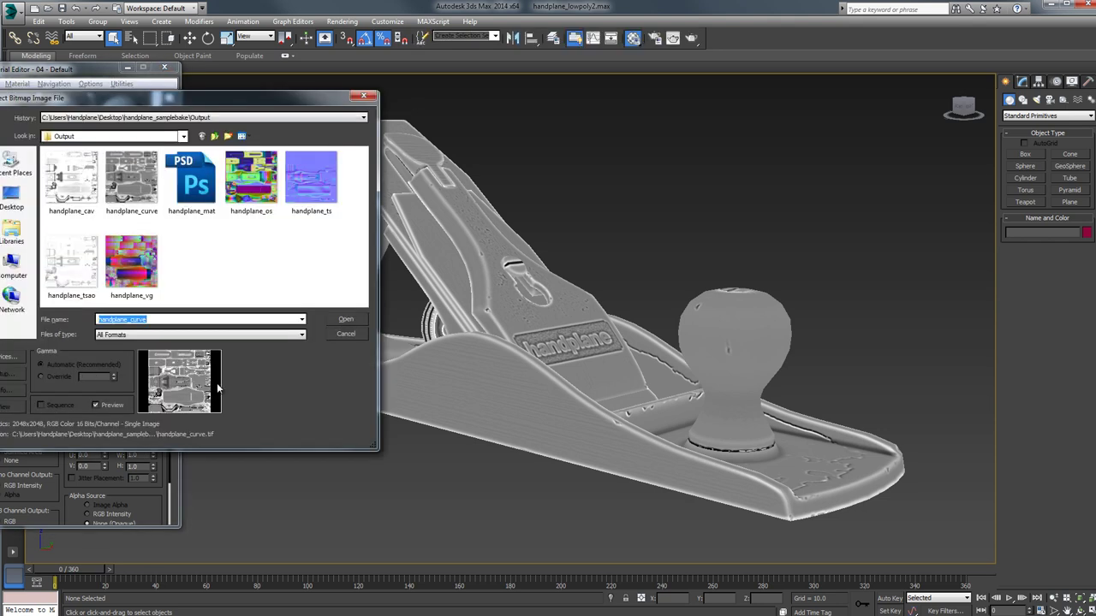
pyautogui.doubleClick(71, 261)
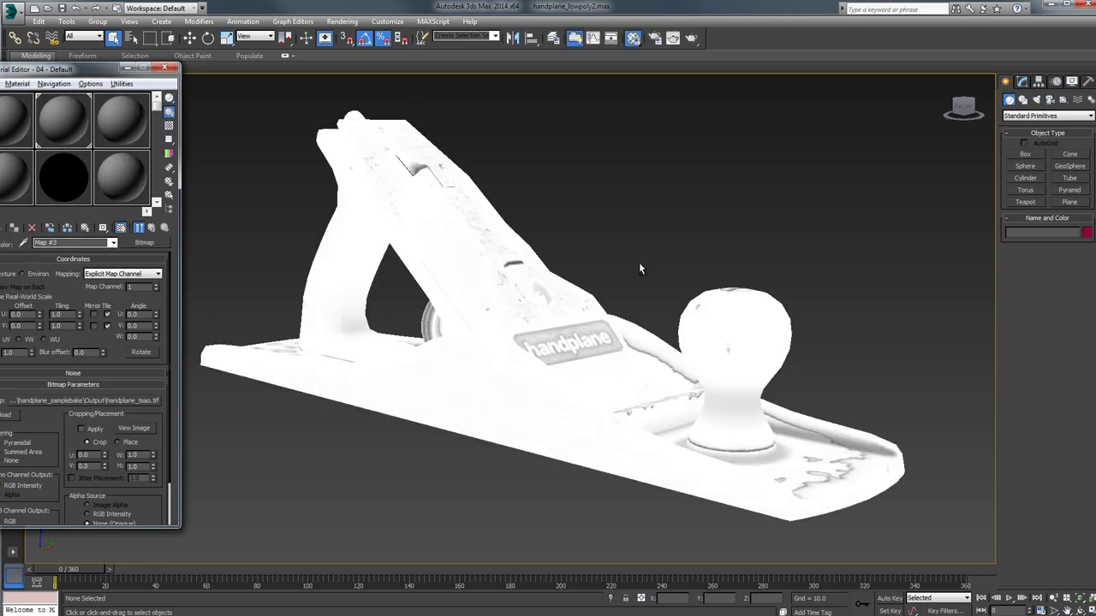
pyautogui.keyDown('alt'); pyautogui.moveTo(639, 269); pyautogui.dragTo(489, 379, button='middle'); pyautogui.keyUp('alt')
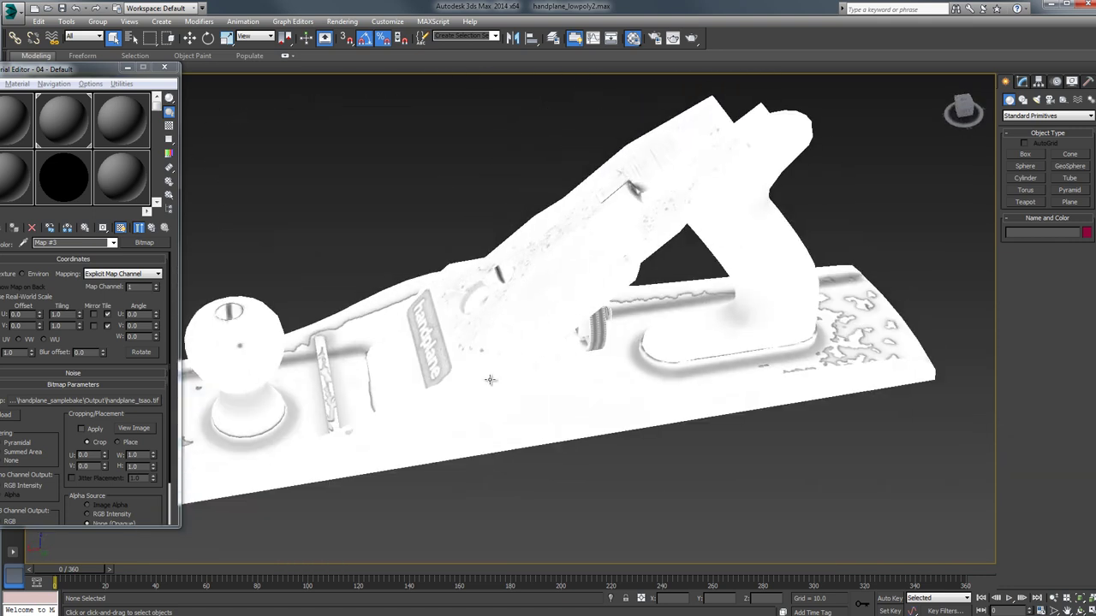